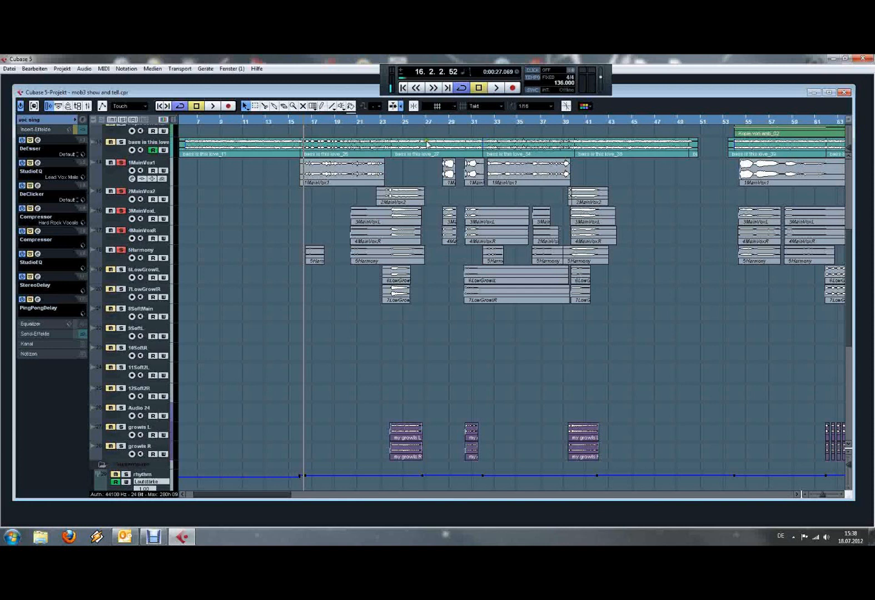
Extend the start of the short 1MainVox1 event near bar 28 earlier, to just after the bar 28 line
{"action": "left_click", "coordinate": [444, 123]}
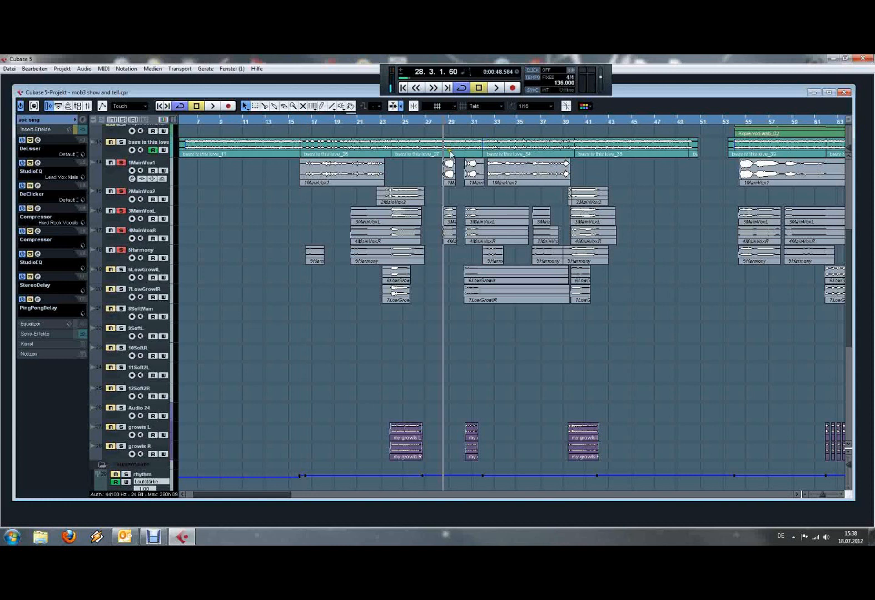
{"action": "key", "text": "h"}
{"action": "key", "text": "h"}
{"action": "key", "text": "h"}
{"action": "key", "text": "h"}
{"action": "key", "text": "h"}
{"action": "key", "text": "h"}
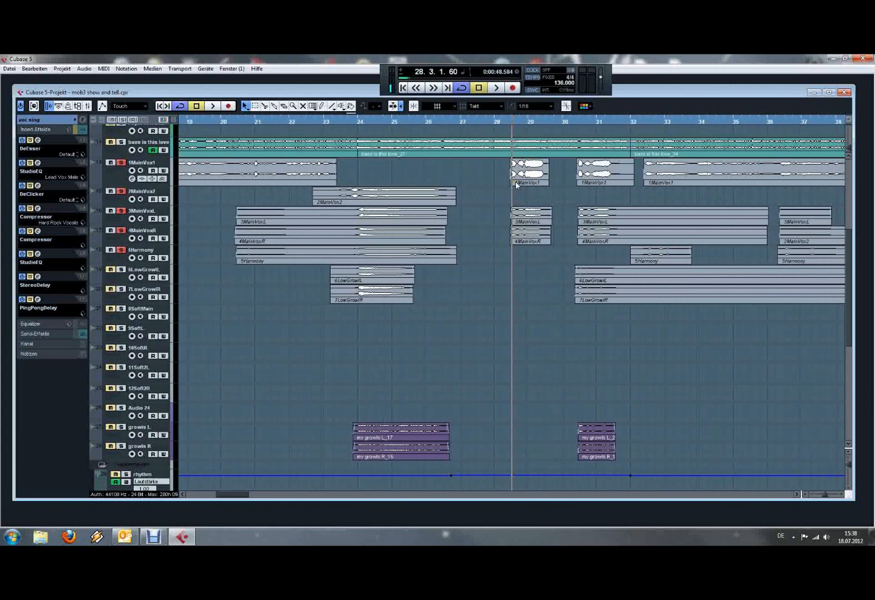
{"action": "key", "text": "h"}
{"action": "key", "text": "h"}
{"action": "key", "text": "h"}
{"action": "key", "text": "h"}
{"action": "key", "text": "h"}
{"action": "left_click", "coordinate": [499, 183]}
{"action": "left_click_drag", "start_coordinate": [498, 183], "coordinate": [413, 184]}
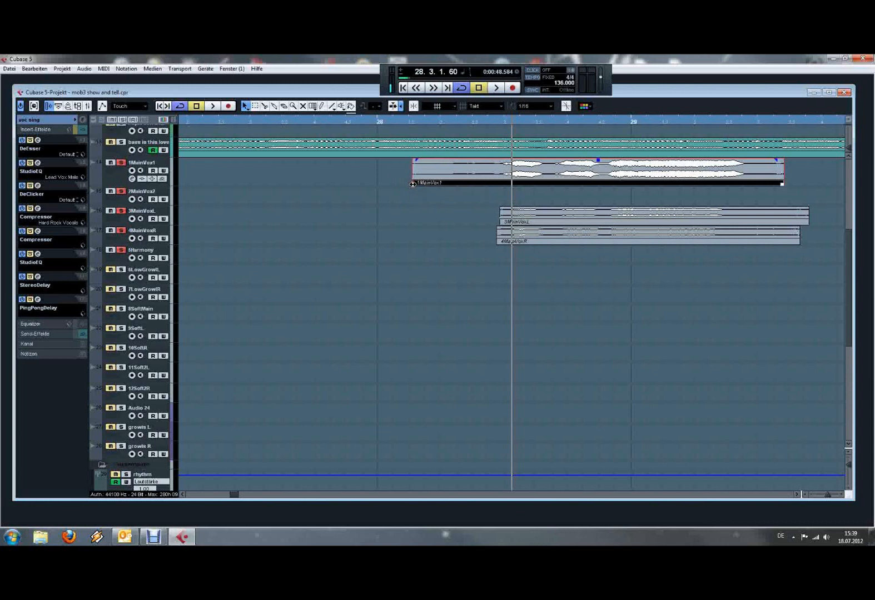
Listen to the extended lead-in of the 1MainVox1 event and trim its start to where the vocal begins, around 28.3
{"action": "left_click", "coordinate": [456, 123]}
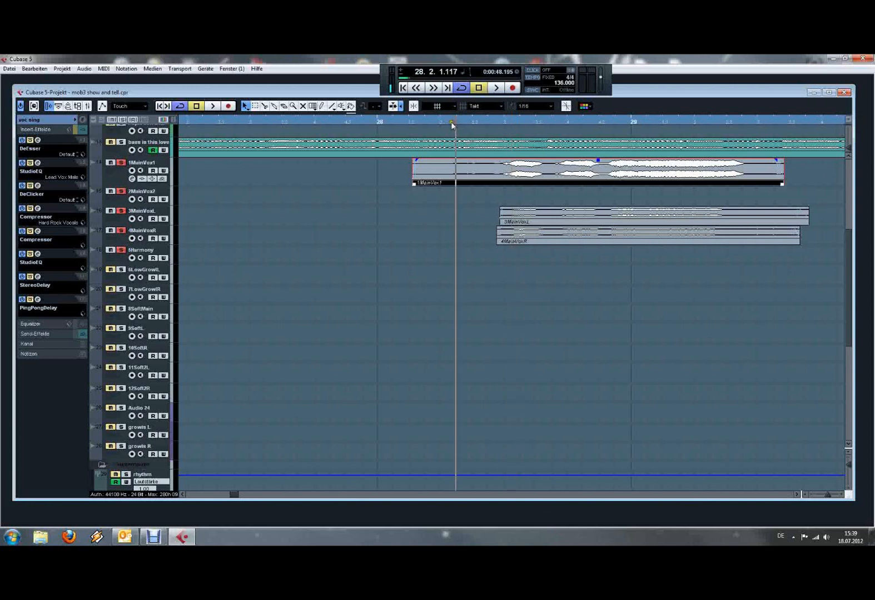
{"action": "left_click", "coordinate": [450, 122]}
{"action": "key", "text": "space"}
{"action": "key", "text": "space"}
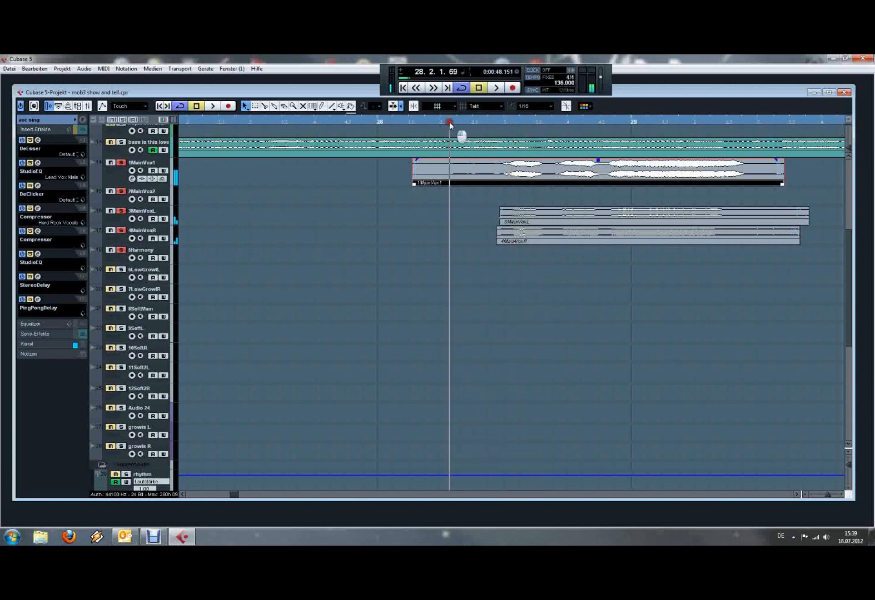
{"action": "key", "text": "space"}
{"action": "key", "text": "space"}
{"action": "left_click_drag", "start_coordinate": [414, 183], "coordinate": [499, 184]}
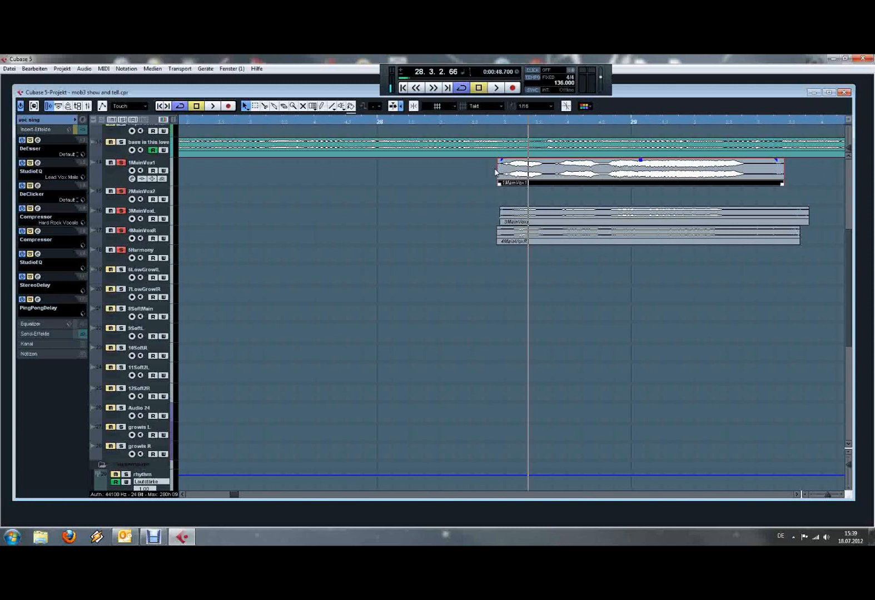
Play back the vocals from around bar 35 to check the middle of the long 1MainVox1 event
{"action": "scroll", "coordinate": [496, 172], "scroll_direction": "down", "scroll_amount": 4}
{"action": "left_click", "coordinate": [471, 181]}
{"action": "scroll", "coordinate": [471, 181], "scroll_direction": "down", "scroll_amount": 5}
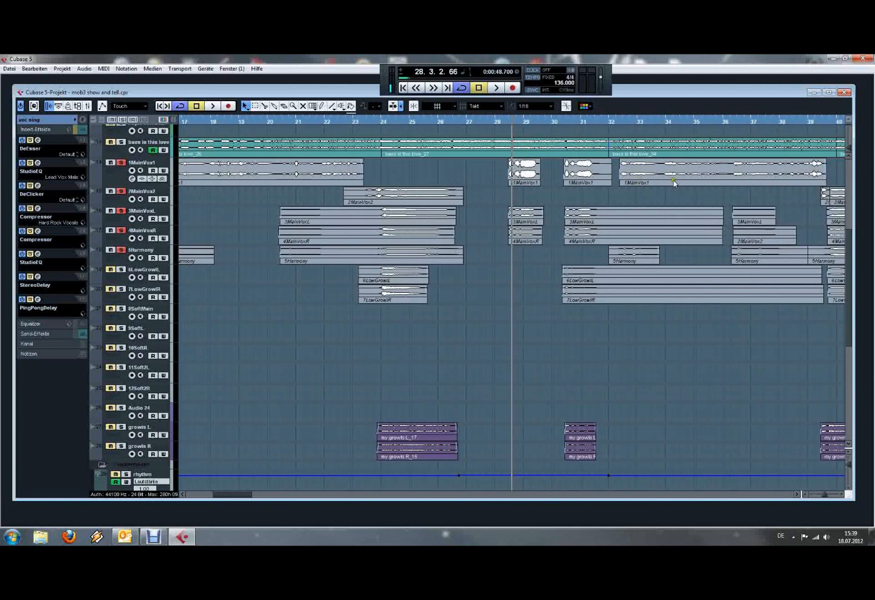
{"action": "scroll", "coordinate": [674, 184], "scroll_direction": "down", "scroll_amount": 1}
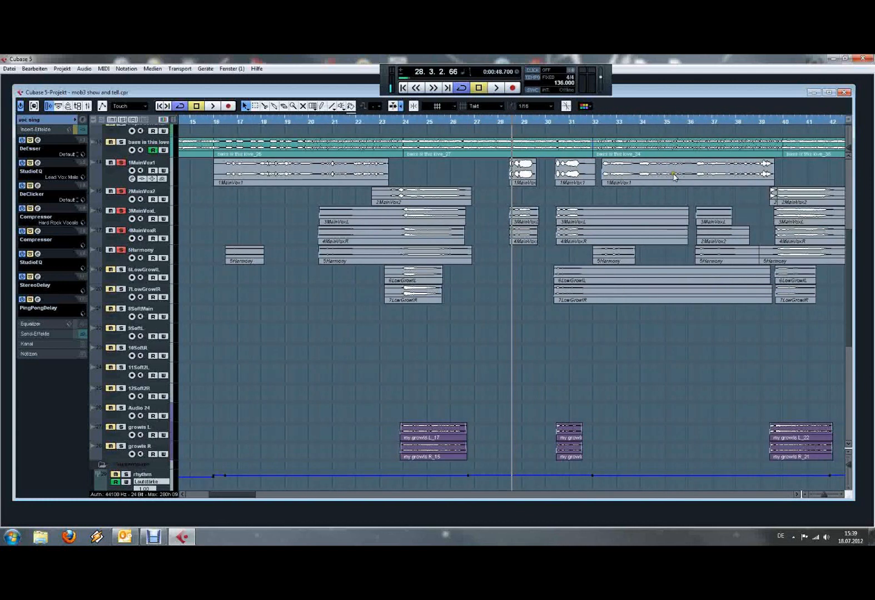
{"action": "left_click", "coordinate": [677, 120]}
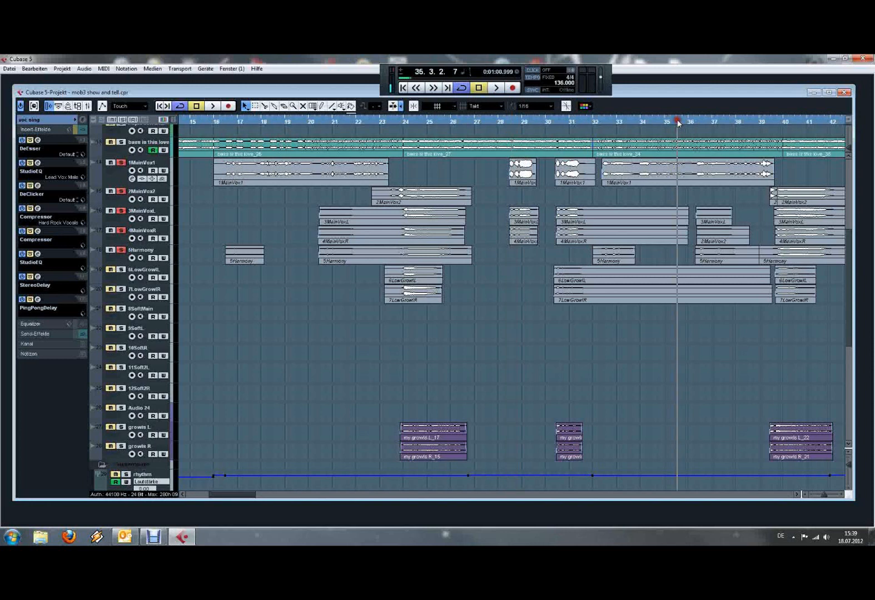
{"action": "key", "text": "space"}
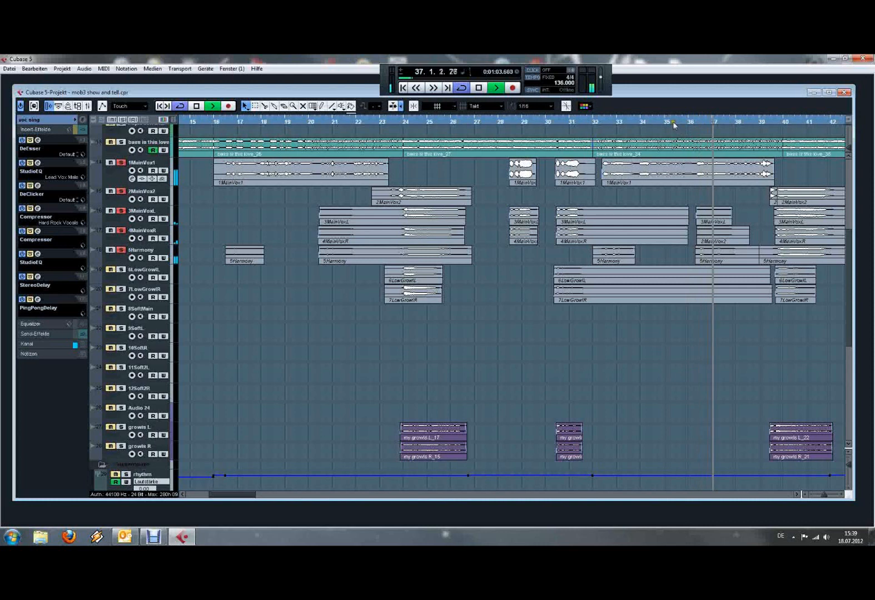
{"action": "key", "text": "space"}
{"action": "left_click", "coordinate": [673, 121]}
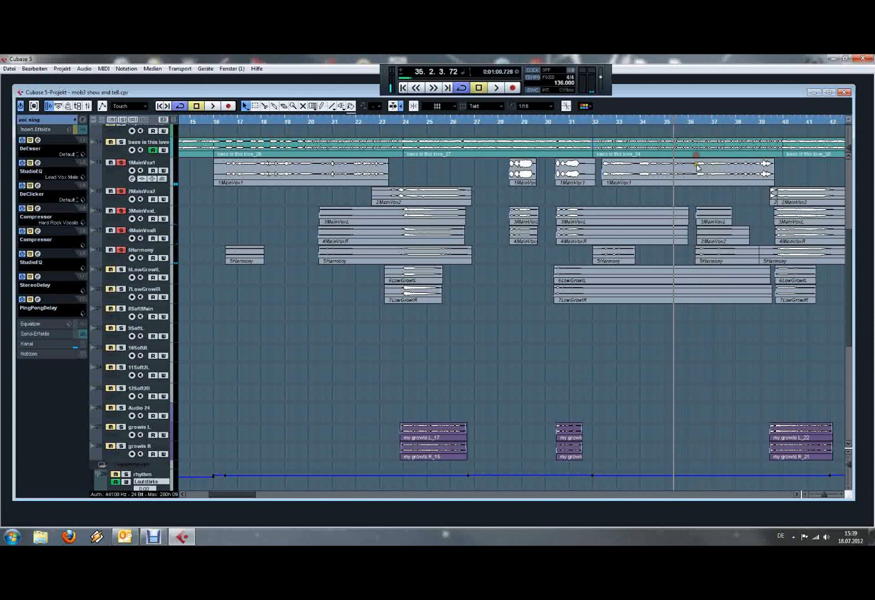
{"action": "key", "text": "space"}
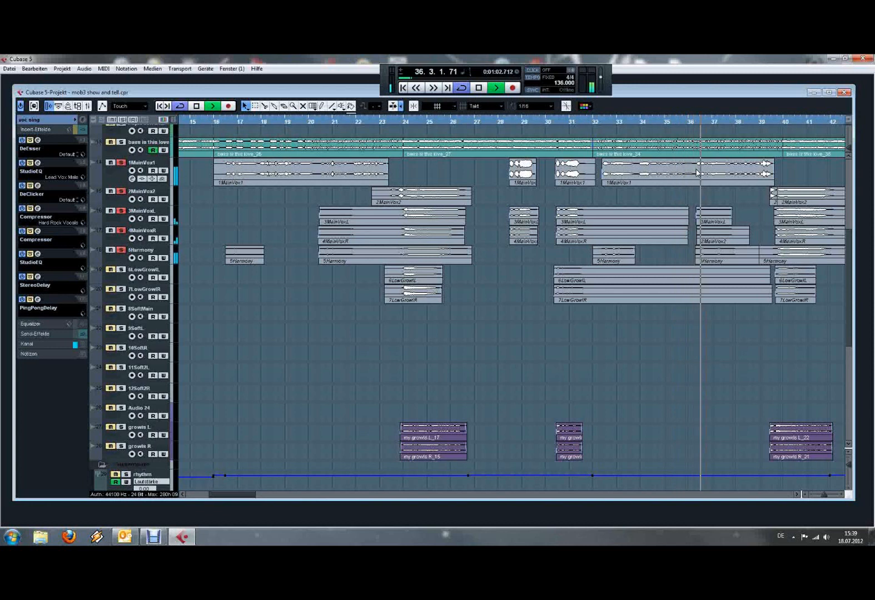
{"action": "key", "text": "space"}
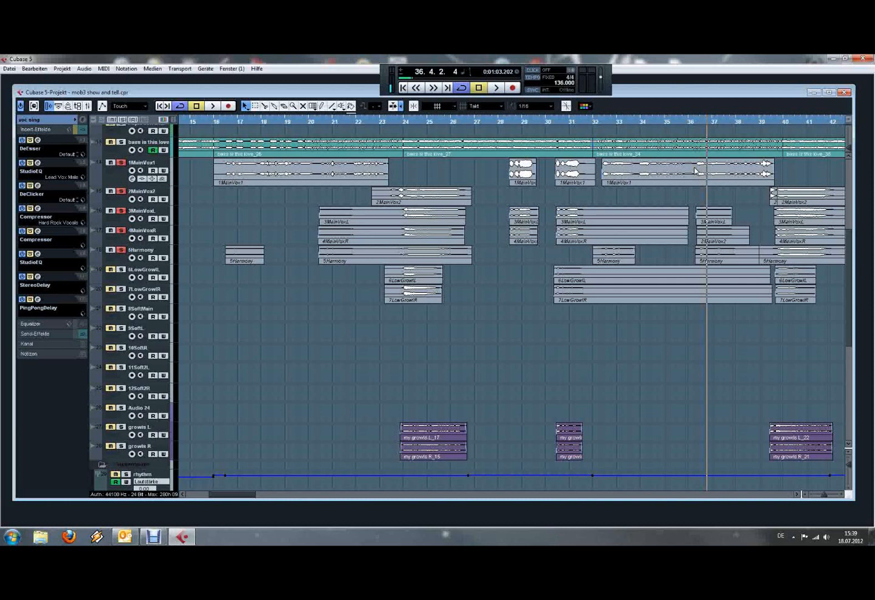
Select the 1MainVox1 event that begins near bar 54 and enlarge the track's height to show its waveform in detail
{"action": "key", "text": "g"}
{"action": "key", "text": "g"}
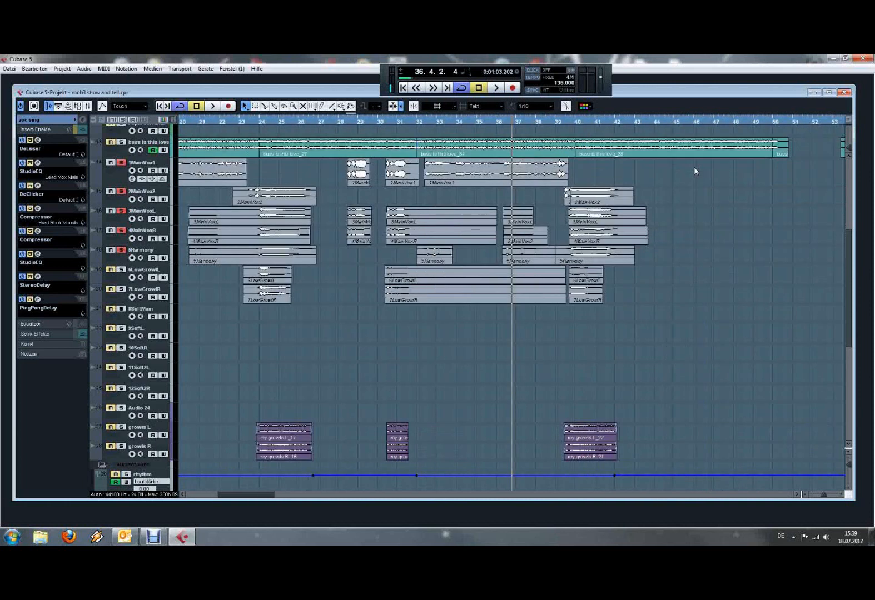
{"action": "key", "text": "g"}
{"action": "key", "text": "g"}
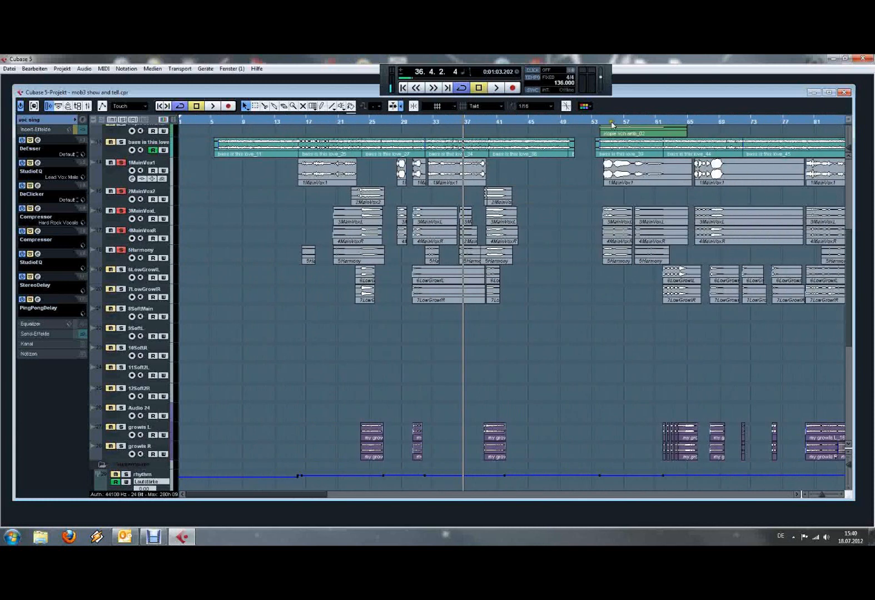
{"action": "left_click", "coordinate": [606, 124]}
{"action": "key", "text": "h"}
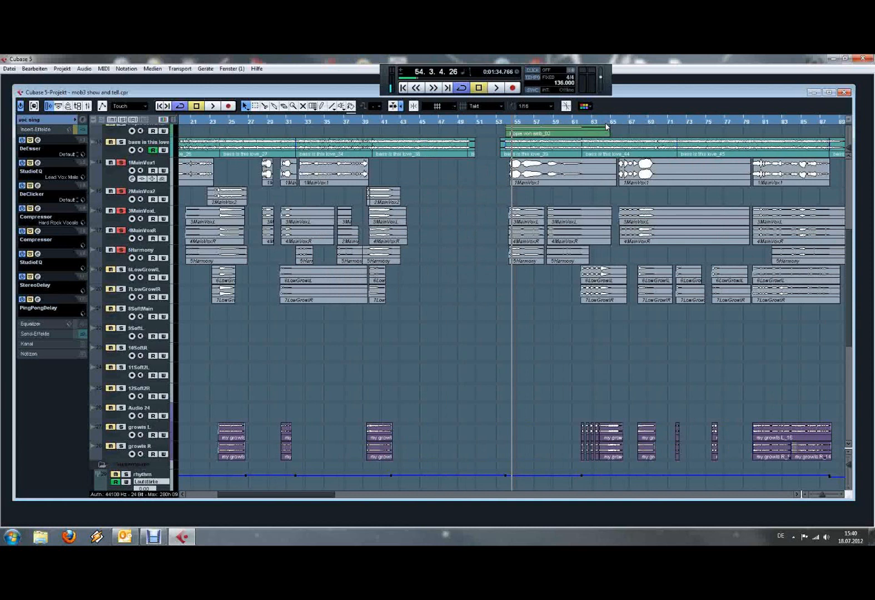
{"action": "key", "text": "h"}
{"action": "key", "text": "h"}
{"action": "left_click", "coordinate": [585, 124]}
{"action": "left_click", "coordinate": [596, 177]}
{"action": "key", "text": "h"}
{"action": "key", "text": "h"}
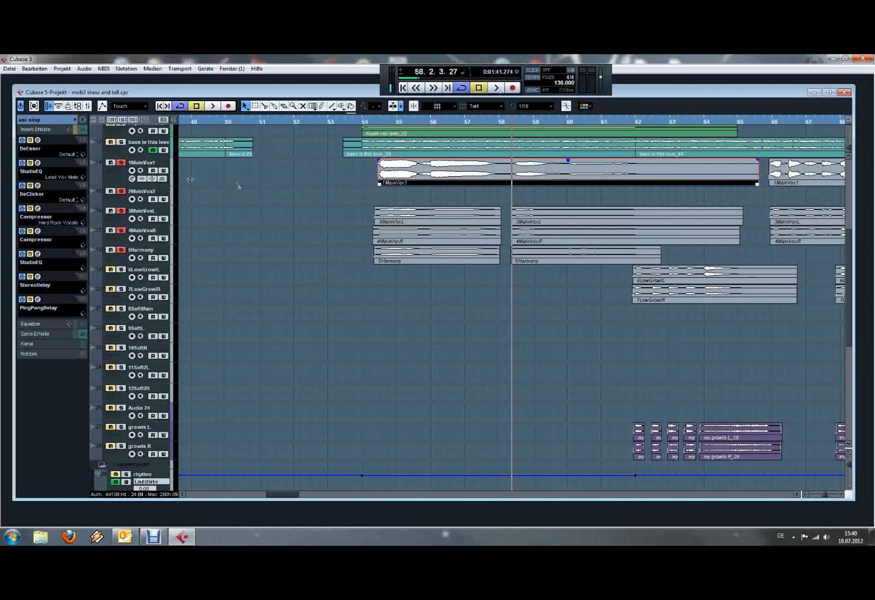
{"action": "left_click_drag", "start_coordinate": [120, 184], "coordinate": [121, 251]}
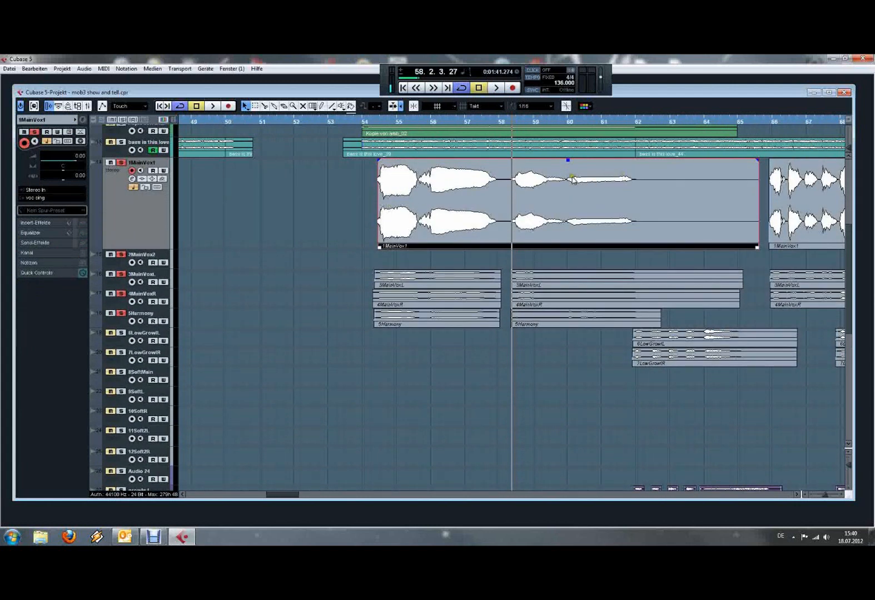
Unsolo 2MainVox2, 3MainVoxL, 4MainVoxR and 5Harmony, and play 1MainVox1 on its own from just after bar 54 to bar 62
{"action": "left_click", "coordinate": [378, 123]}
{"action": "left_click", "coordinate": [373, 123]}
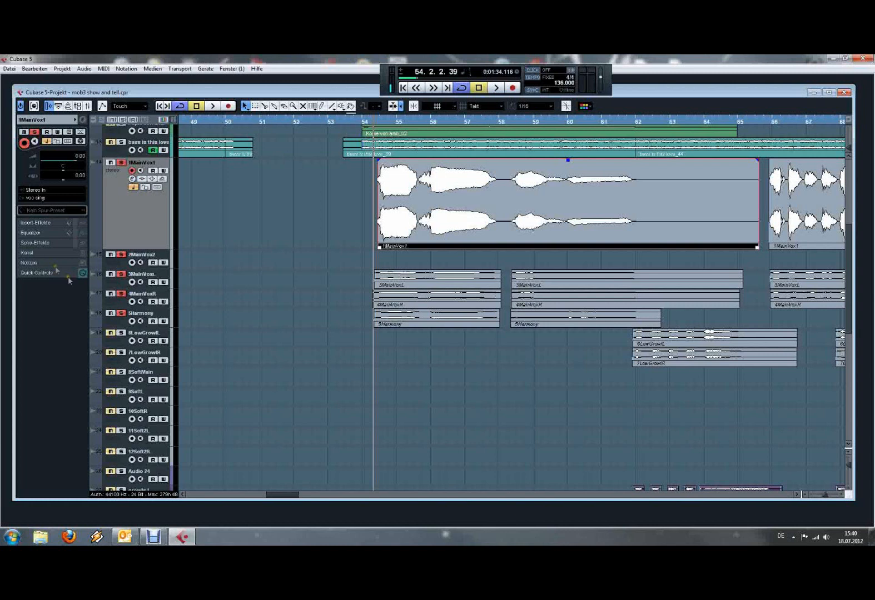
{"action": "left_click", "coordinate": [121, 254]}
{"action": "left_click", "coordinate": [121, 274]}
{"action": "left_click", "coordinate": [120, 293]}
{"action": "left_click", "coordinate": [120, 313]}
{"action": "key", "text": "space"}
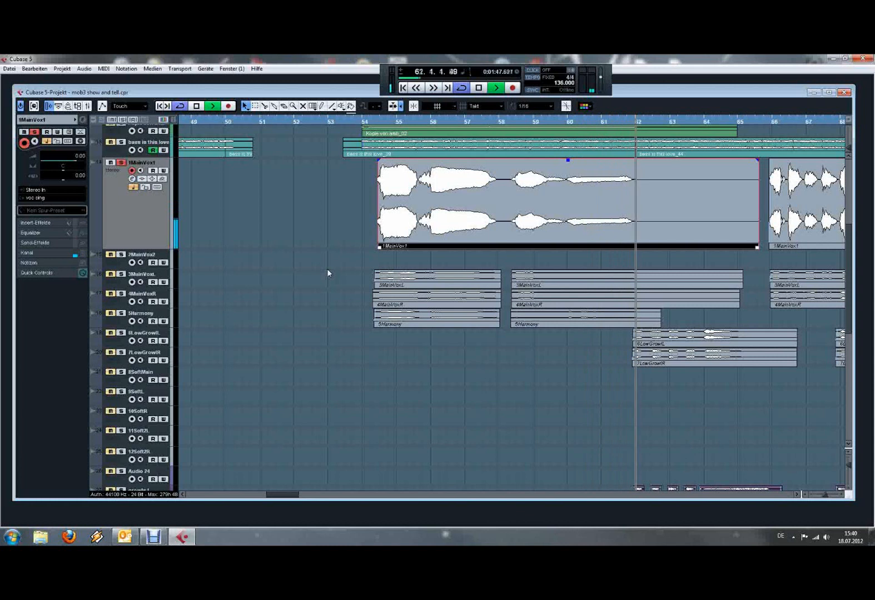
{"action": "key", "text": "space"}
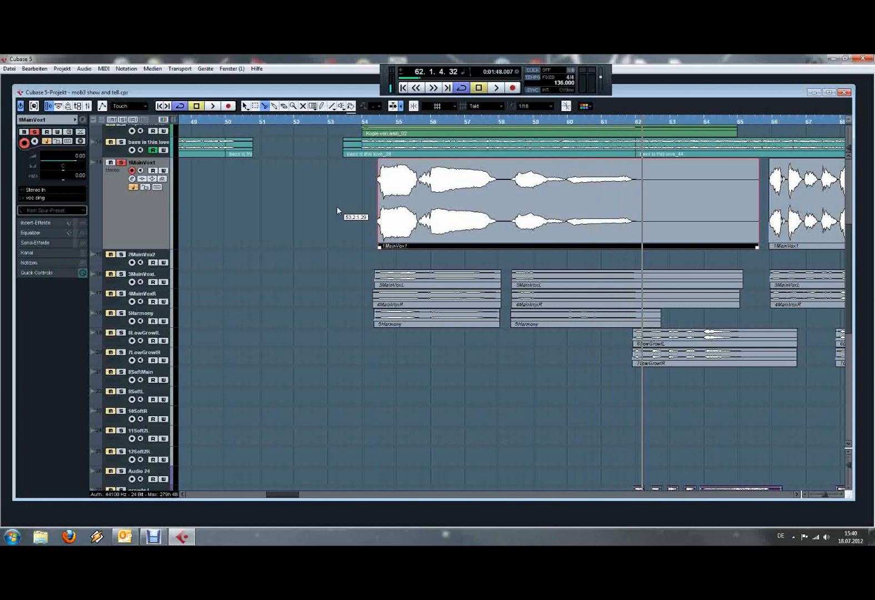
Split the 1MainVox1 event at the gaps between its phrases, near bars 55.6, 58.3 and 60
{"action": "left_click", "coordinate": [418, 199]}
{"action": "left_click", "coordinate": [509, 198]}
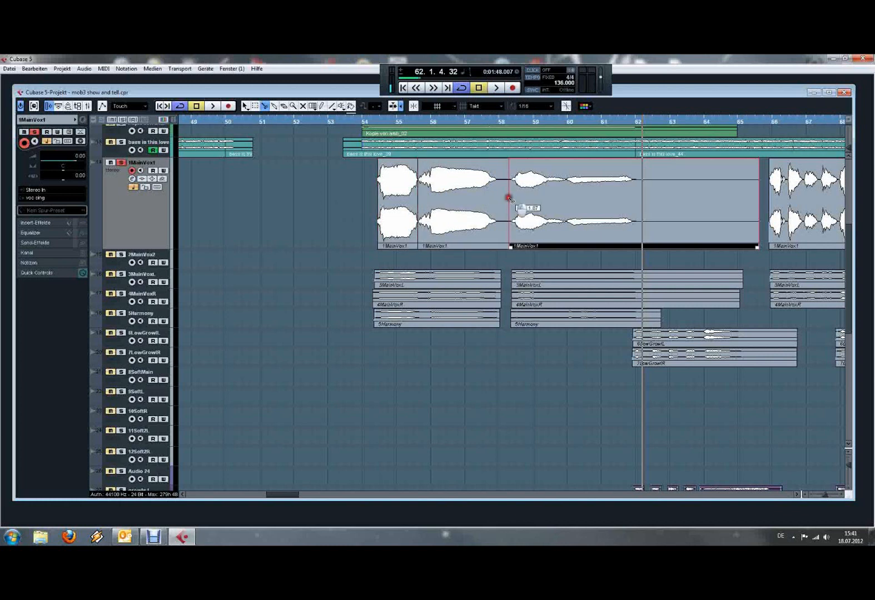
{"action": "left_click", "coordinate": [567, 198]}
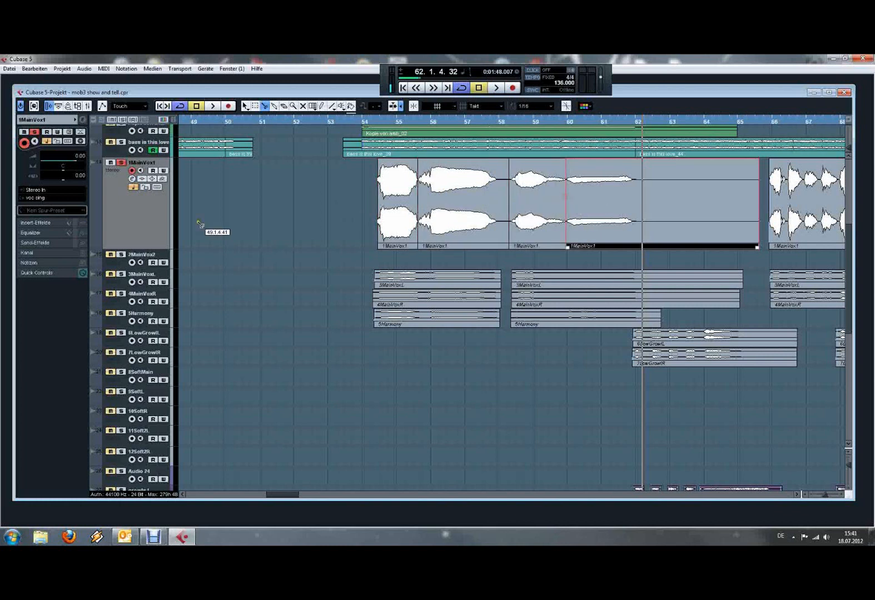
Balance the split 1MainVox1 segments by lowering the event volume of the first two and raising that of the last
{"action": "left_click", "coordinate": [398, 196]}
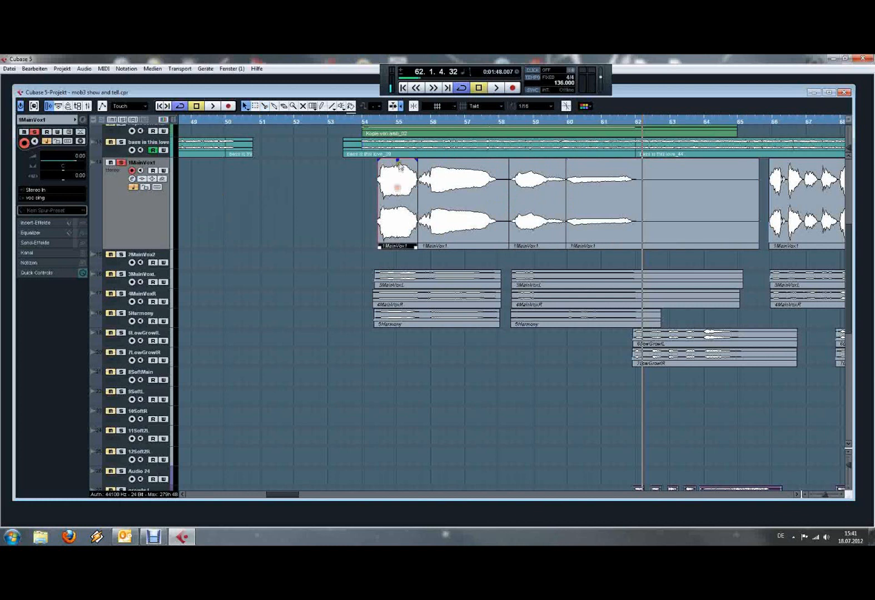
{"action": "left_click_drag", "start_coordinate": [399, 160], "coordinate": [398, 173]}
{"action": "left_click", "coordinate": [455, 178]}
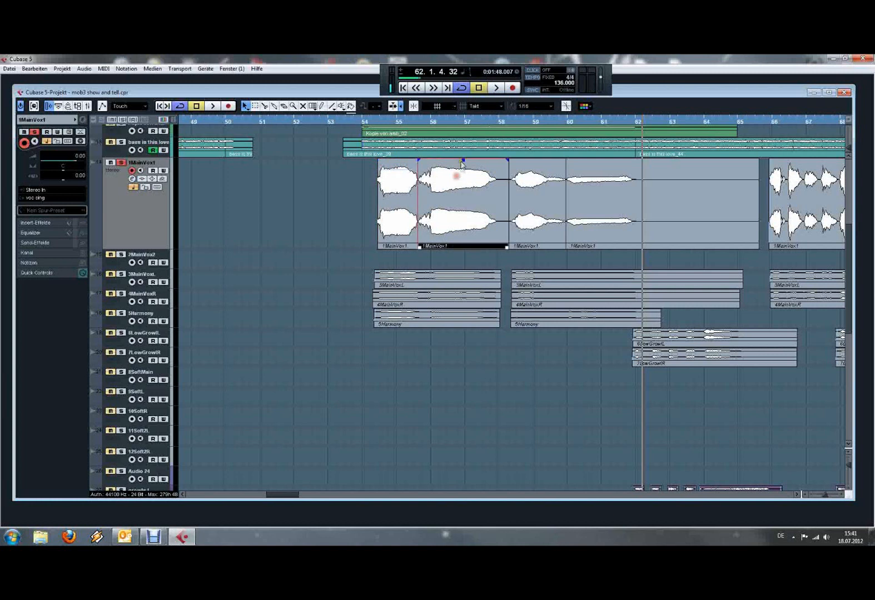
{"action": "left_click_drag", "start_coordinate": [463, 161], "coordinate": [463, 163]}
{"action": "left_click", "coordinate": [592, 181]}
{"action": "left_click_drag", "start_coordinate": [662, 160], "coordinate": [661, 148]}
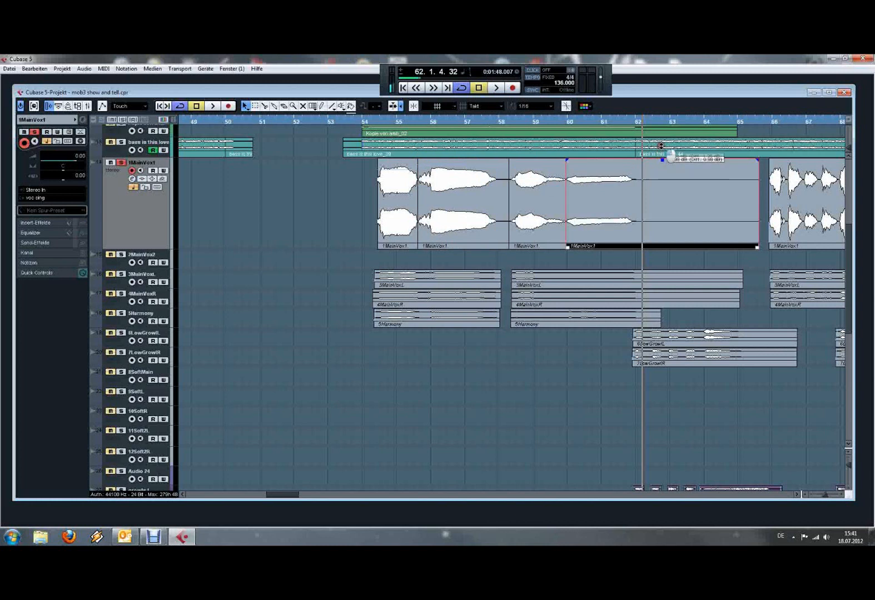
{"action": "left_click", "coordinate": [367, 207]}
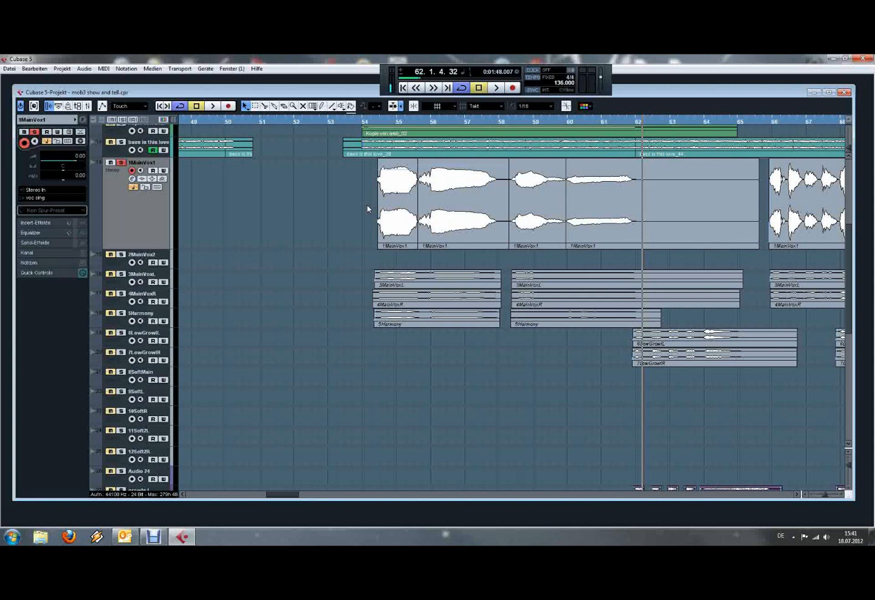
Lower the event volume of the first two split 1MainVox1 segments slightly further
{"action": "left_click", "coordinate": [398, 204]}
{"action": "left_click_drag", "start_coordinate": [397, 170], "coordinate": [399, 173]}
{"action": "left_click", "coordinate": [456, 175]}
{"action": "left_click_drag", "start_coordinate": [461, 167], "coordinate": [463, 169]}
Play back the volume-adjusted 1MainVox1 phrase from bar 54 to about bar 62
{"action": "left_click", "coordinate": [367, 122]}
{"action": "key", "text": "space"}
{"action": "left_click", "coordinate": [349, 191]}
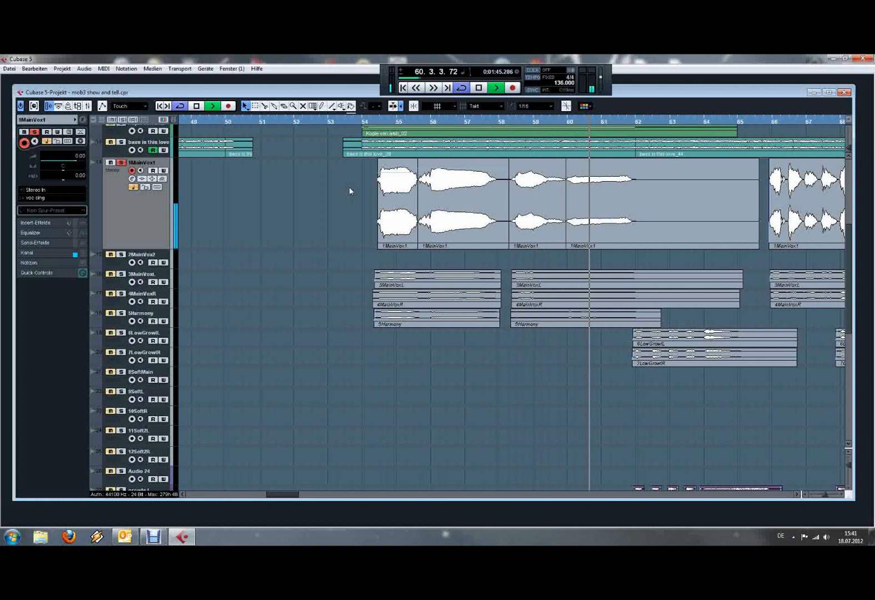
{"action": "key", "text": "g"}
{"action": "key", "text": "g"}
{"action": "key", "text": "g"}
{"action": "key", "text": "g"}
{"action": "key", "text": "g"}
{"action": "key", "text": "g"}
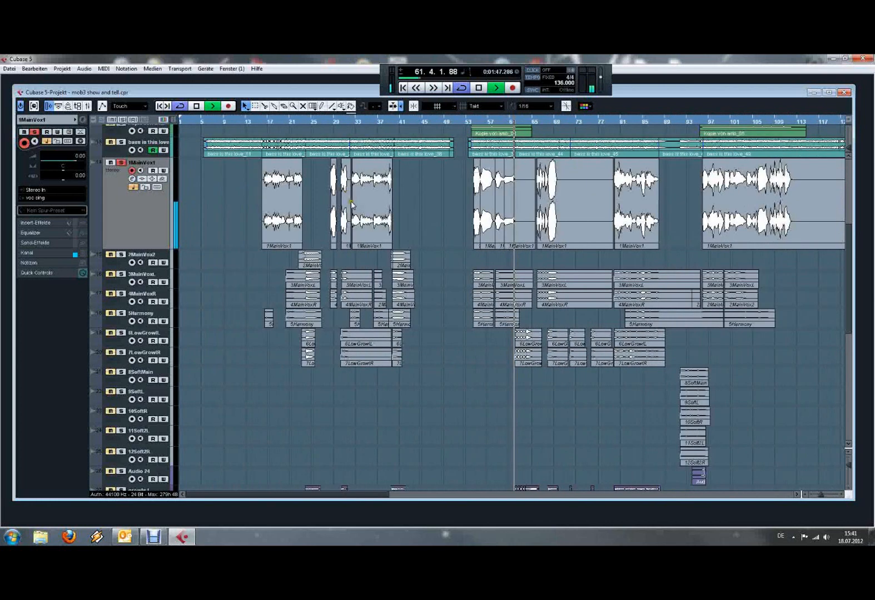
{"action": "key", "text": "g"}
{"action": "key", "text": "space"}
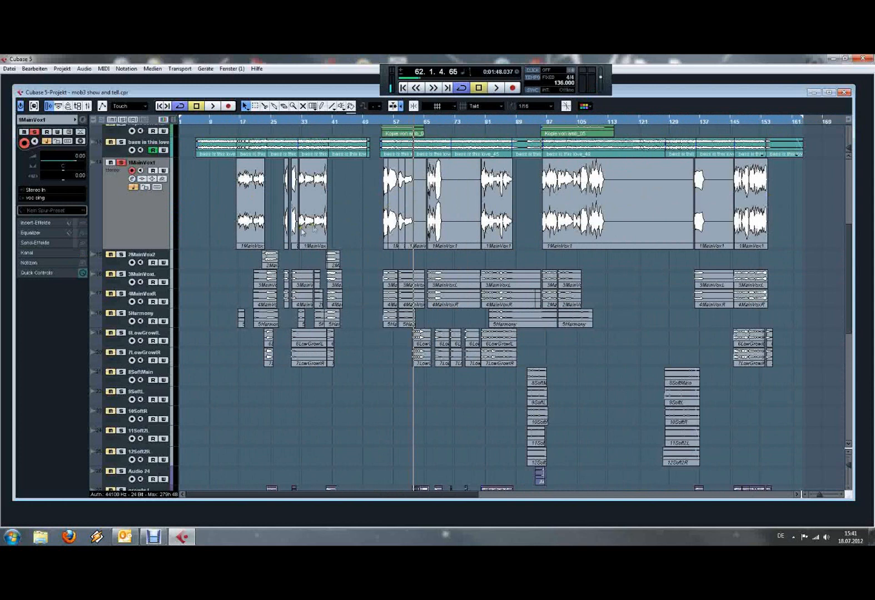
Reduce the 1MainVox1 track to a compact height and select the voc sing group track to show its insert effects
{"action": "left_click_drag", "start_coordinate": [158, 247], "coordinate": [159, 187]}
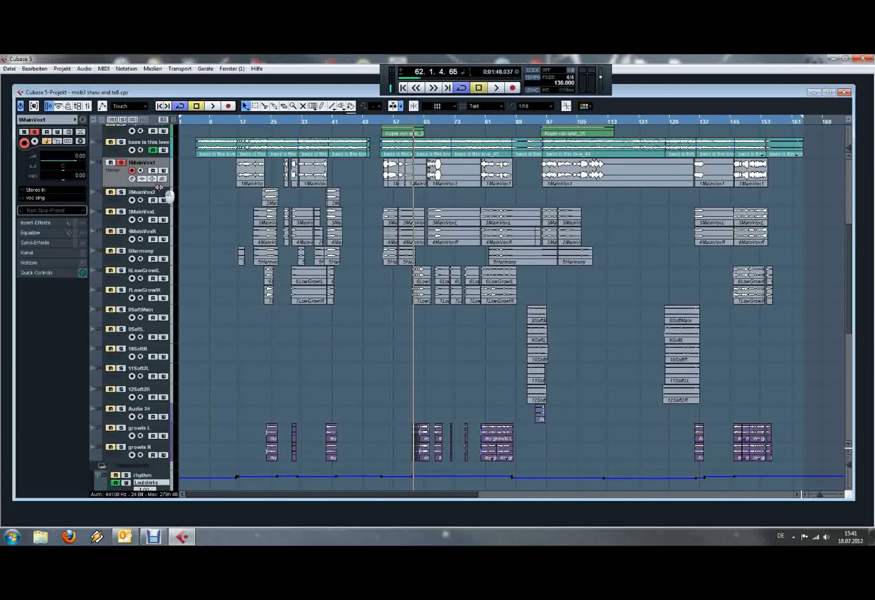
{"action": "left_click", "coordinate": [237, 121]}
{"action": "scroll", "coordinate": [205, 182], "scroll_direction": "down", "scroll_amount": 10}
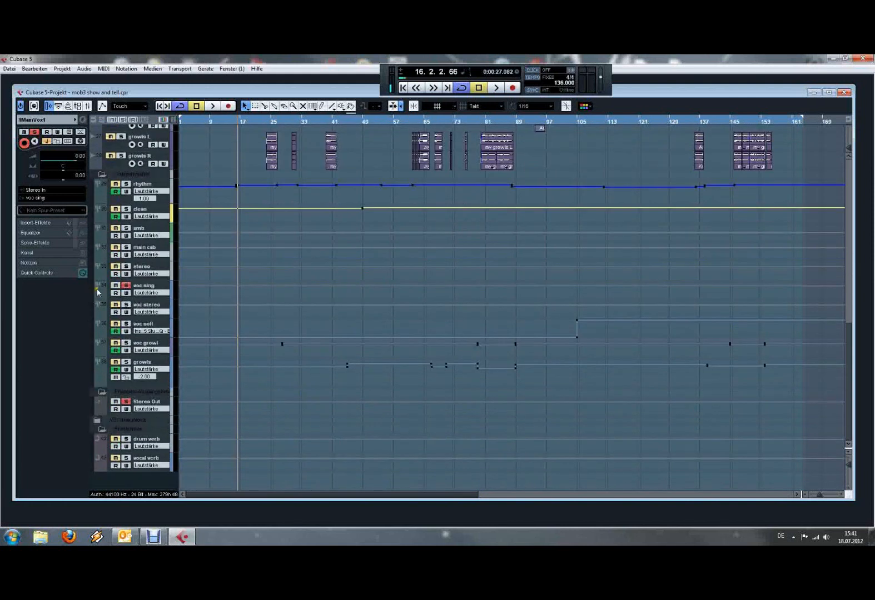
{"action": "left_click", "coordinate": [103, 289]}
{"action": "scroll", "coordinate": [242, 275], "scroll_direction": "up", "scroll_amount": 6}
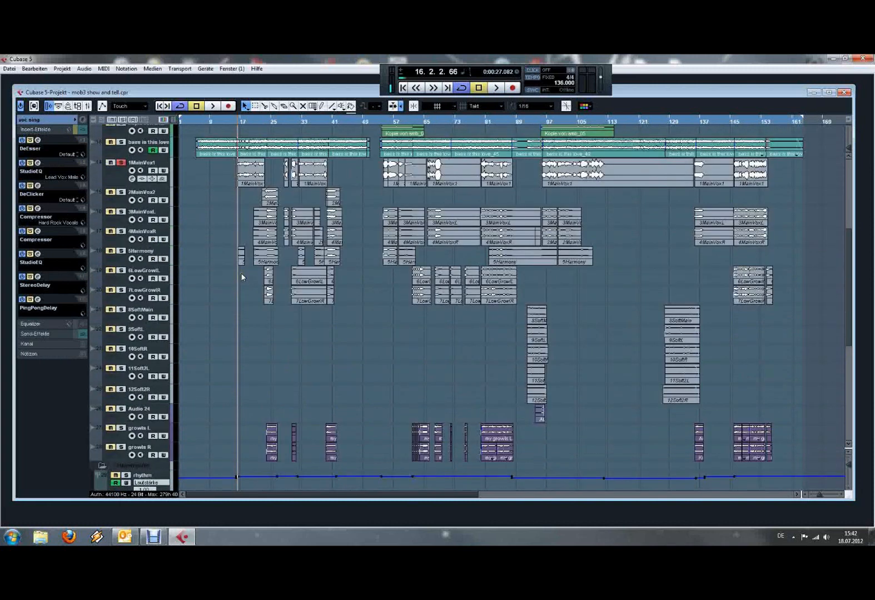
Open the DeEsser insert of the voc sing group and place its window in the empty area before the vocals
{"action": "left_click_drag", "start_coordinate": [238, 122], "coordinate": [232, 407]}
{"action": "scroll", "coordinate": [232, 407], "scroll_direction": "down", "scroll_amount": 1}
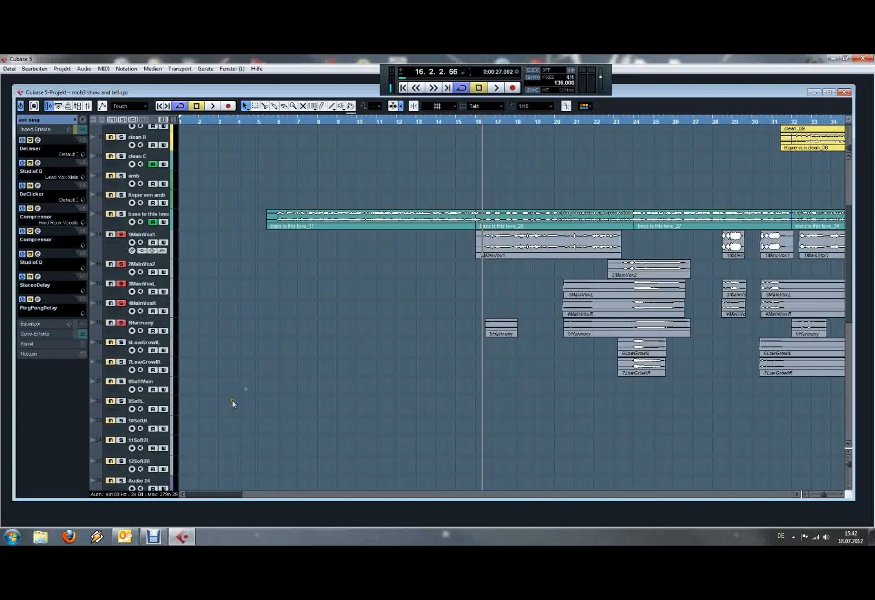
{"action": "left_click", "coordinate": [38, 140]}
{"action": "left_click_drag", "start_coordinate": [368, 237], "coordinate": [314, 243]}
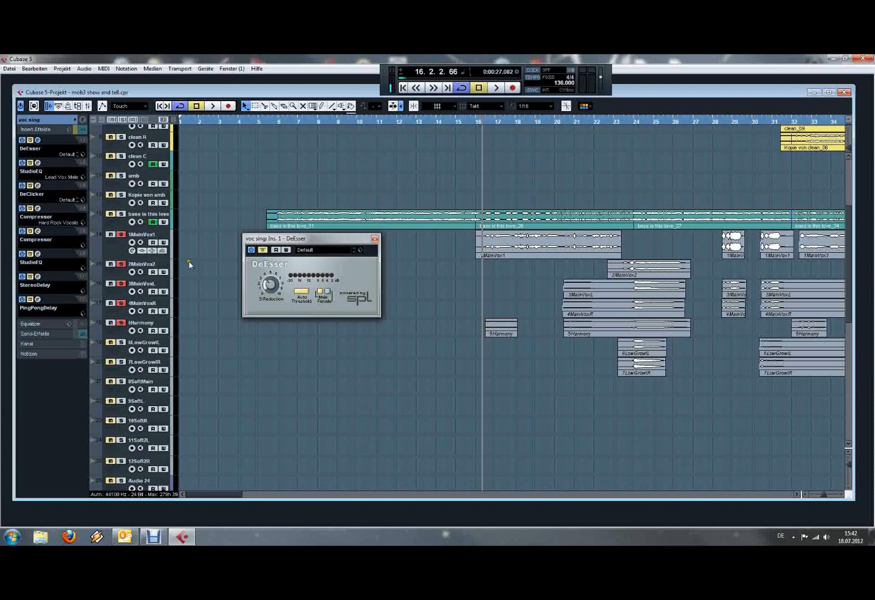
Play the vocals from bar 16 to about bar 20 with the DeEsser bypassed
{"action": "left_click", "coordinate": [483, 129]}
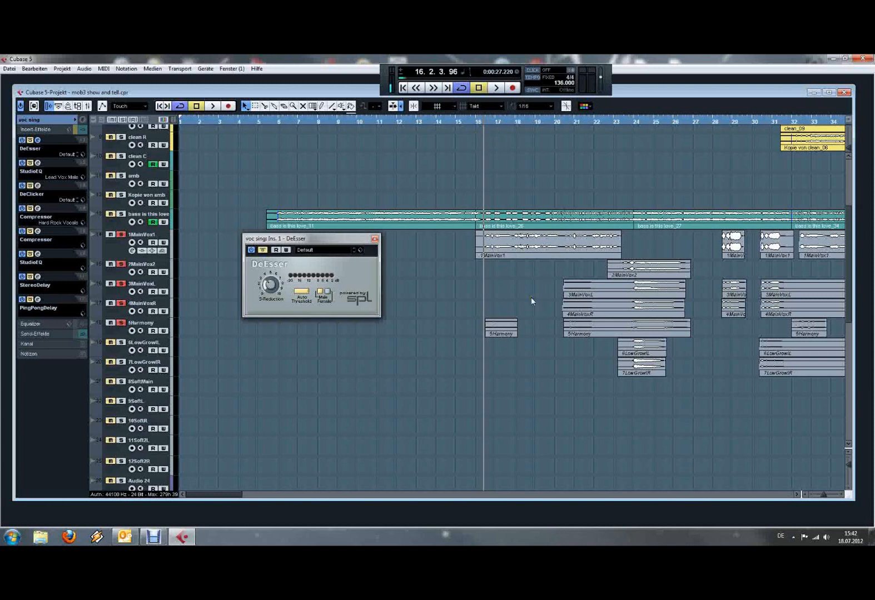
{"action": "key", "text": "space"}
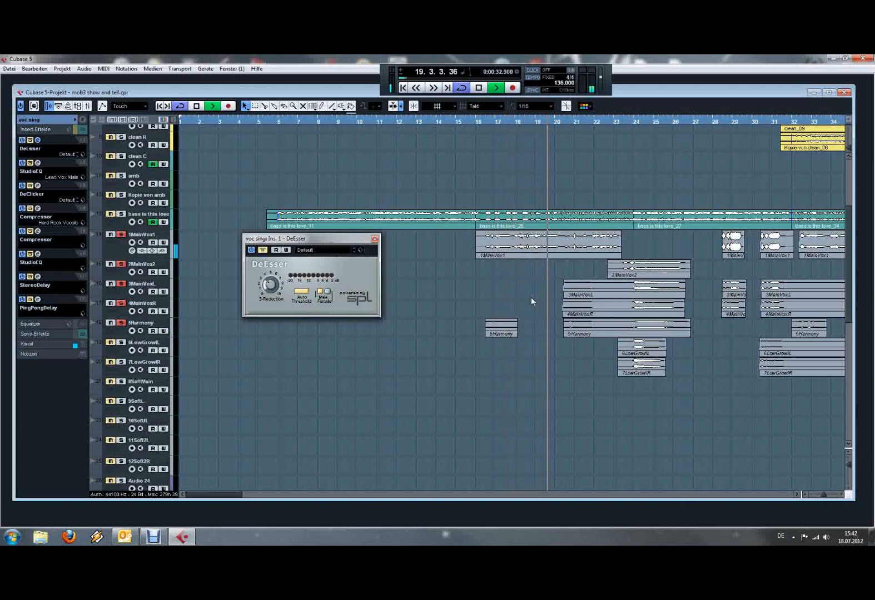
{"action": "key", "text": "space"}
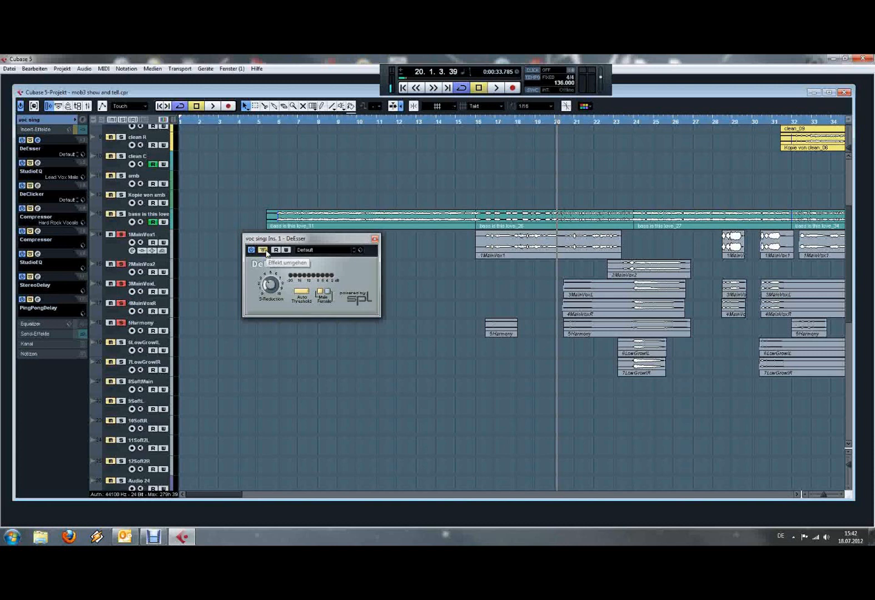
Take the DeEsser out of bypass, replay the vocals from bar 16 to about bar 20, and close its window
{"action": "left_click", "coordinate": [483, 122]}
{"action": "key", "text": "space"}
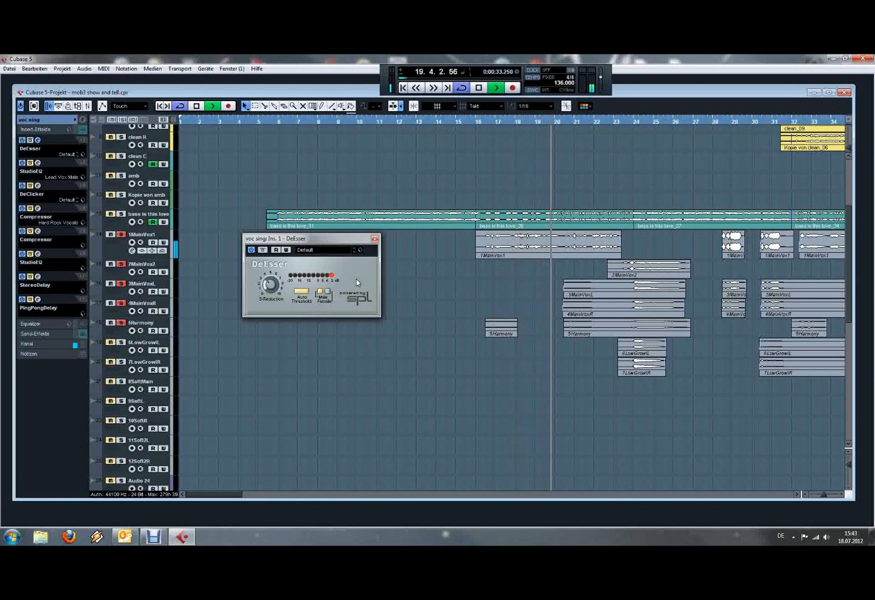
{"action": "key", "text": "space"}
{"action": "left_click", "coordinate": [375, 239]}
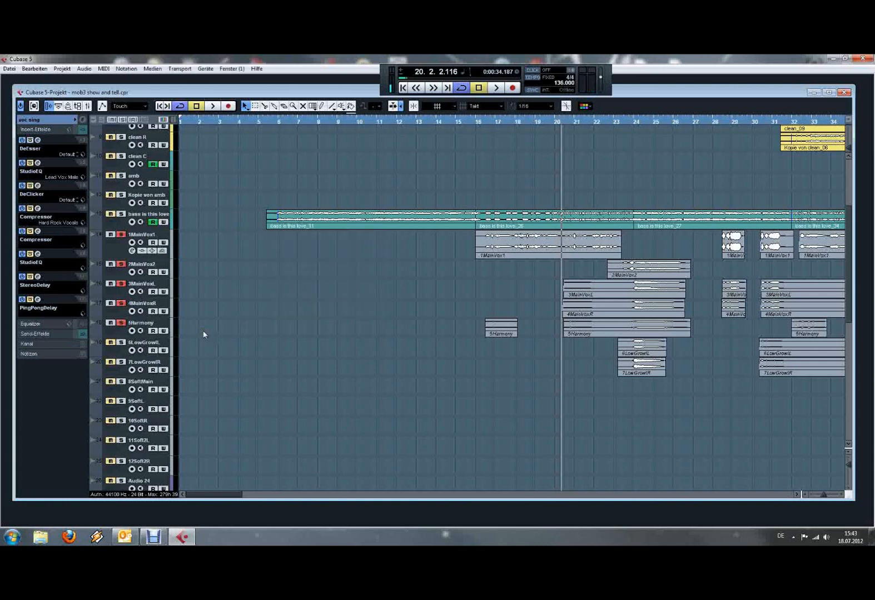
Open the voc sing StudioEQ in insert 2, turn off its bypass, play from bar 16 to about bar 20, and close it
{"action": "left_click", "coordinate": [38, 163]}
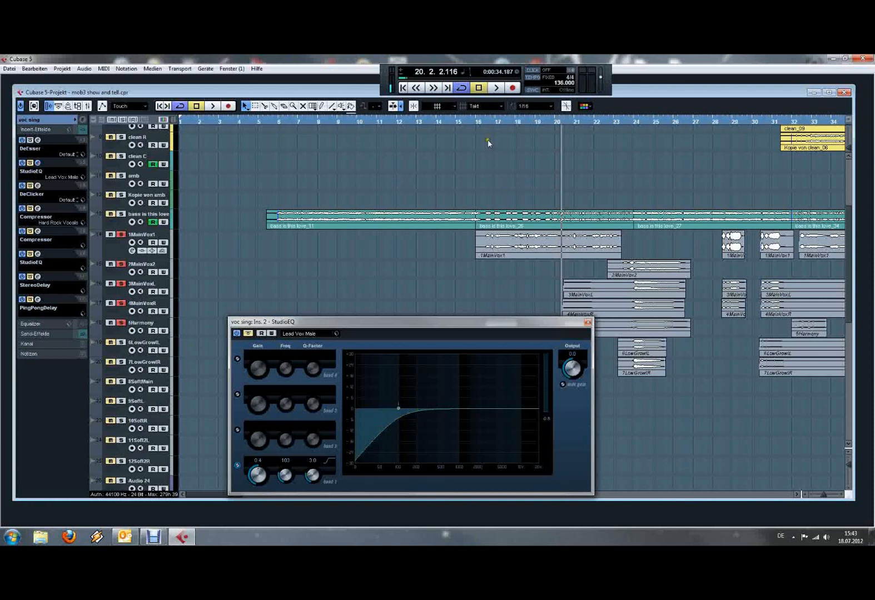
{"action": "left_click", "coordinate": [484, 123]}
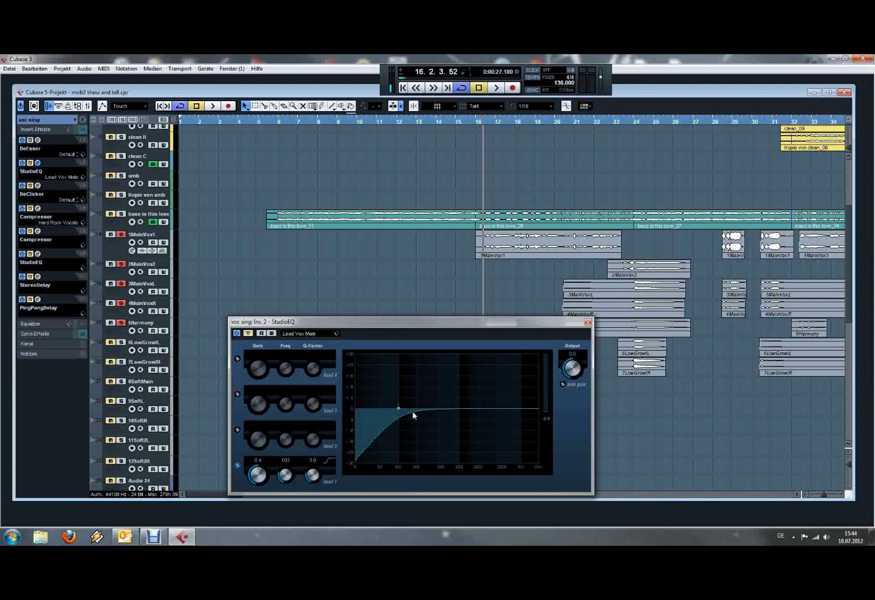
{"action": "mouse_move", "coordinate": [310, 485]}
{"action": "left_mouse_down"}
{"action": "mouse_move", "coordinate": [320, 506]}
{"action": "mouse_move", "coordinate": [315, 474]}
{"action": "left_mouse_up"}
{"action": "left_click", "coordinate": [249, 334]}
{"action": "key", "text": "space"}
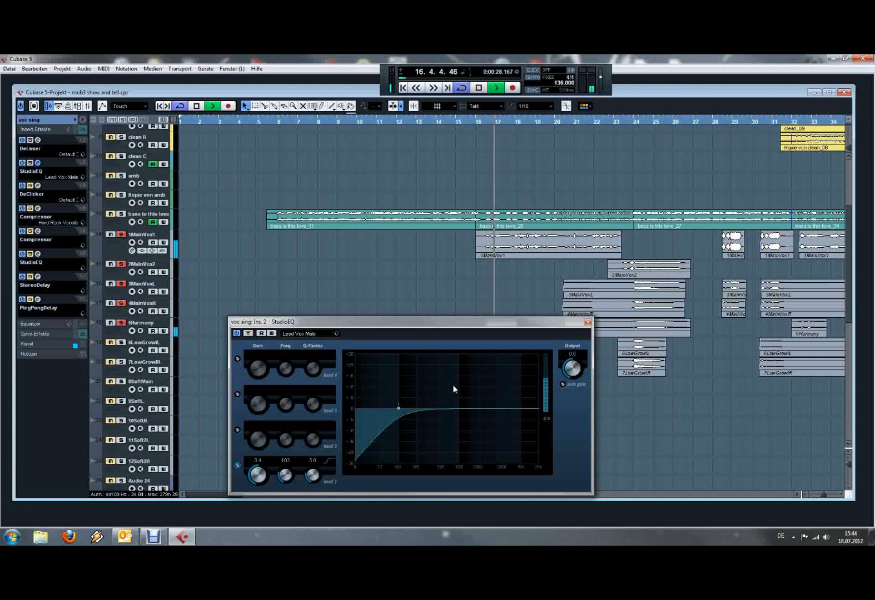
{"action": "left_click", "coordinate": [588, 323]}
{"action": "key", "text": "space"}
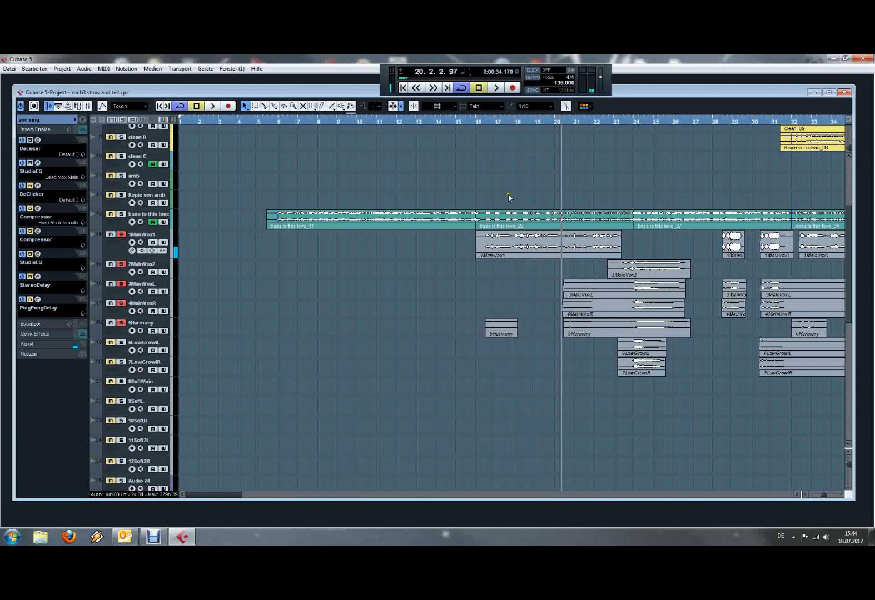
Open the DeClicker in insert 3, turn off its bypass, close it, and play the vocals from bar 16 to about bar 18
{"action": "left_click", "coordinate": [480, 122]}
{"action": "left_click", "coordinate": [483, 122]}
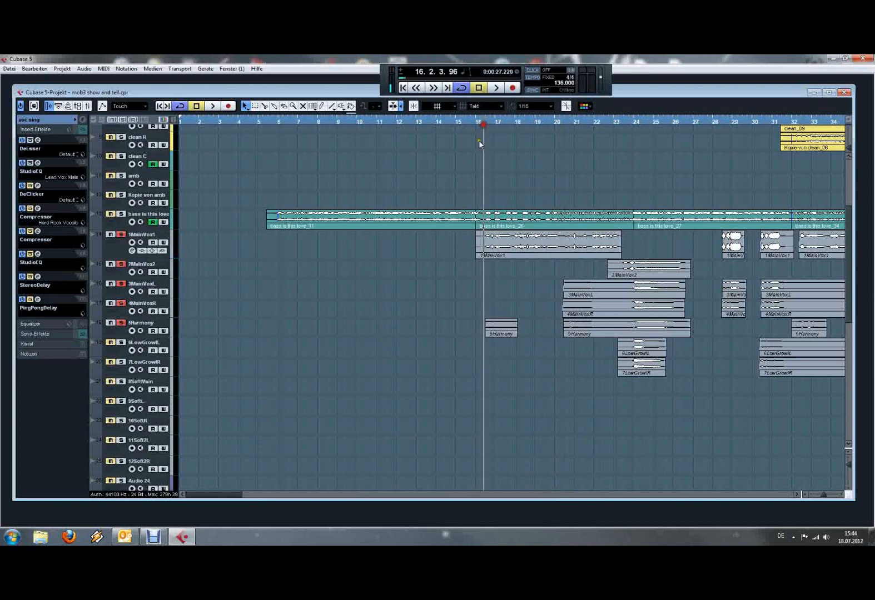
{"action": "left_click", "coordinate": [37, 186]}
{"action": "left_click_drag", "start_coordinate": [291, 236], "coordinate": [307, 245]}
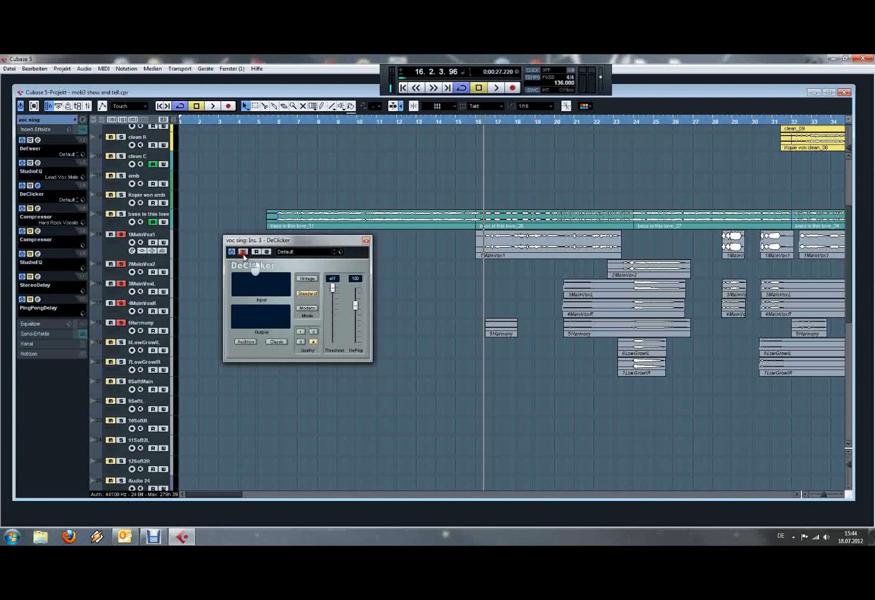
{"action": "left_click_drag", "start_coordinate": [319, 243], "coordinate": [321, 244]}
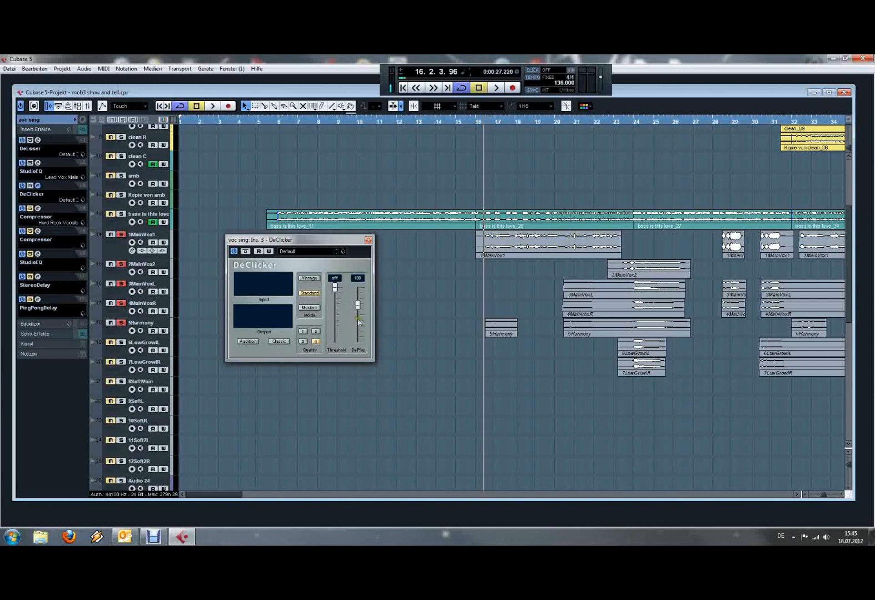
{"action": "left_click", "coordinate": [368, 240]}
{"action": "key", "text": "space"}
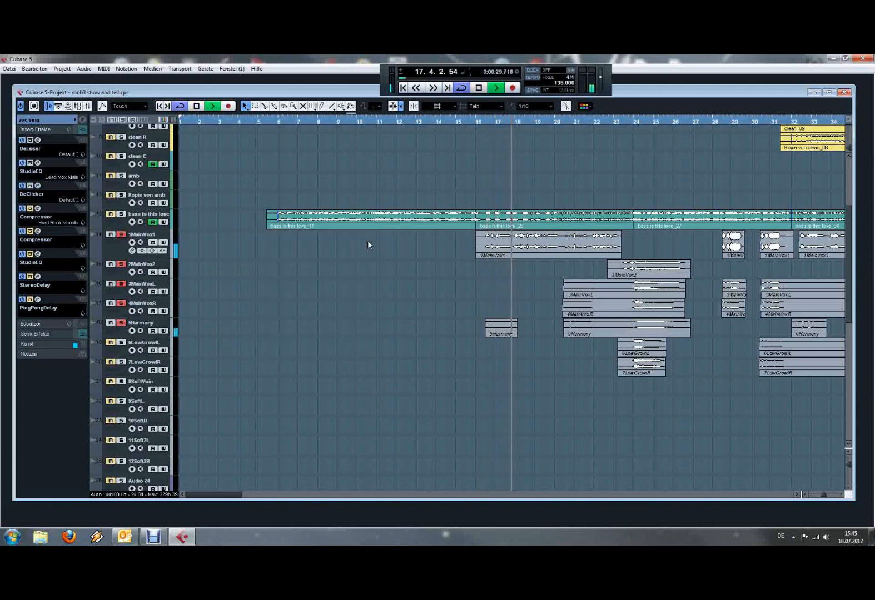
{"action": "key", "text": "space"}
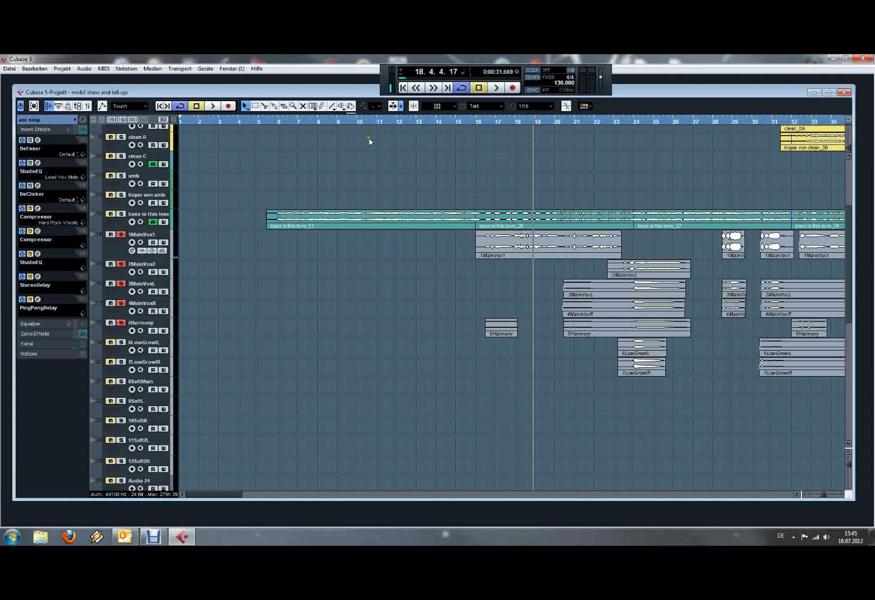
Open the Hard Rock Vocals Compressor in insert 4, turn off its bypass, and play from bar 16 to about bar 20
{"action": "left_click", "coordinate": [483, 120]}
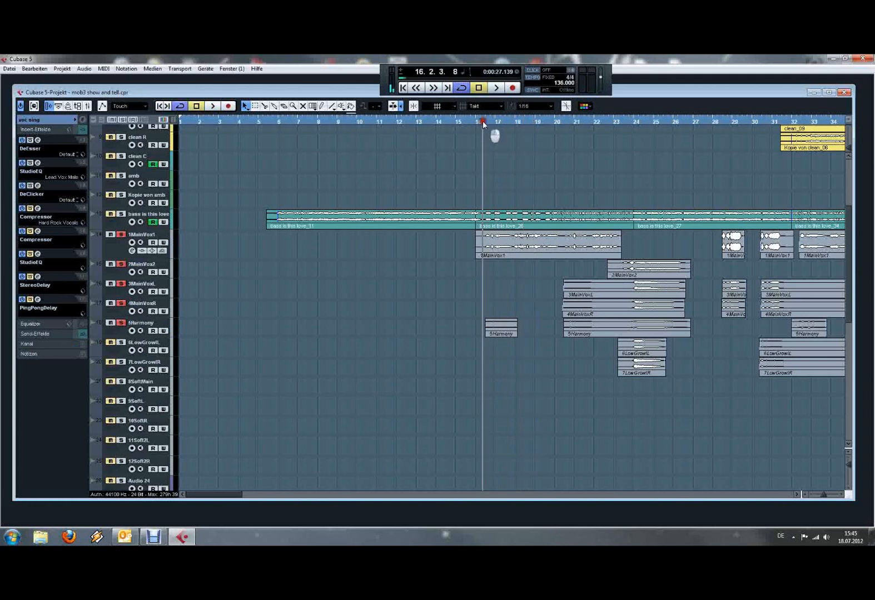
{"action": "left_click", "coordinate": [39, 210]}
{"action": "left_click_drag", "start_coordinate": [292, 344], "coordinate": [290, 310]}
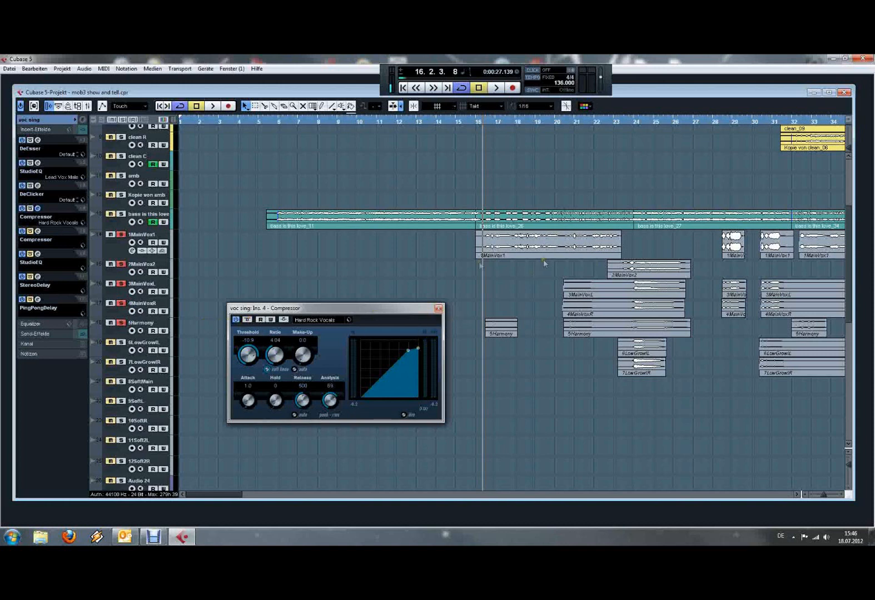
{"action": "key", "text": "space"}
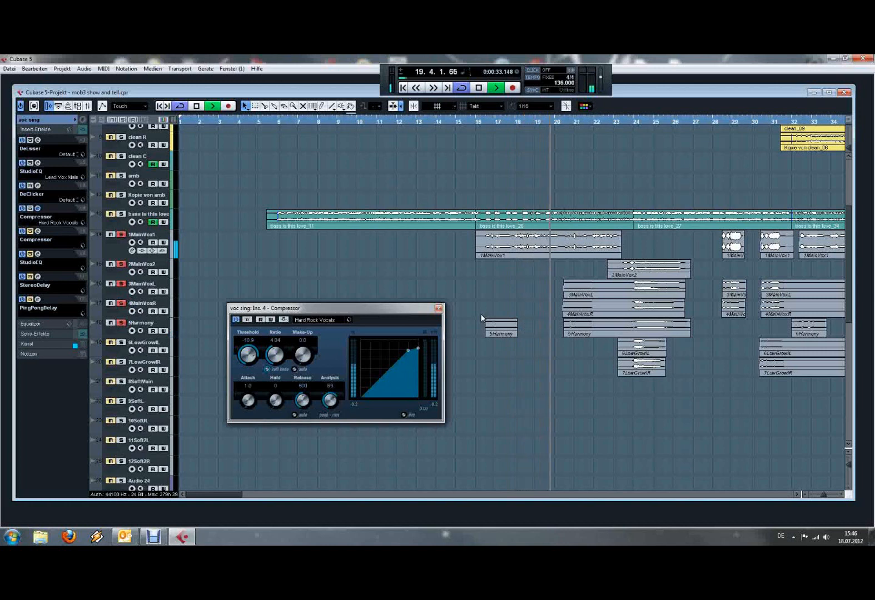
{"action": "key", "text": "space"}
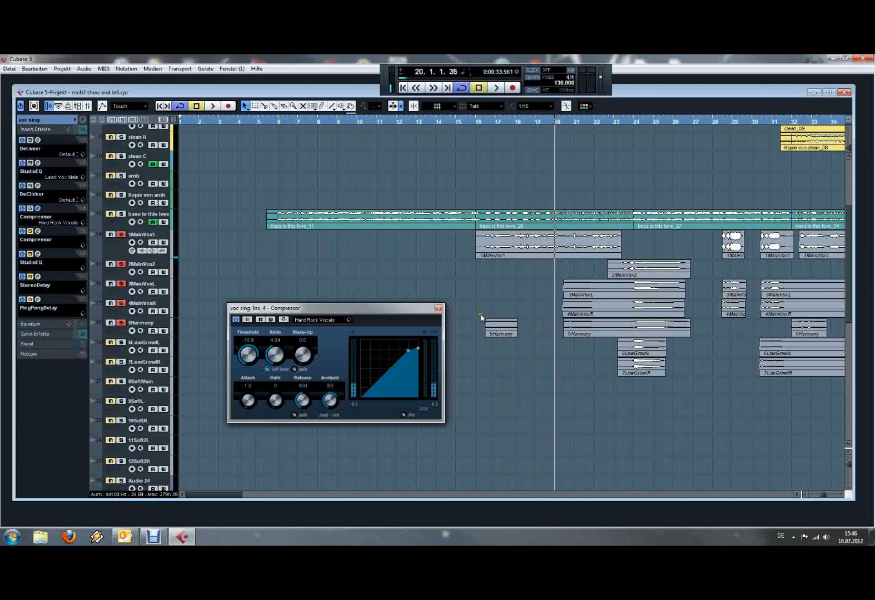
Place the Compressor window below the vocal events and continue playback from bar 20 to about bar 26
{"action": "left_click_drag", "start_coordinate": [234, 495], "coordinate": [248, 495]}
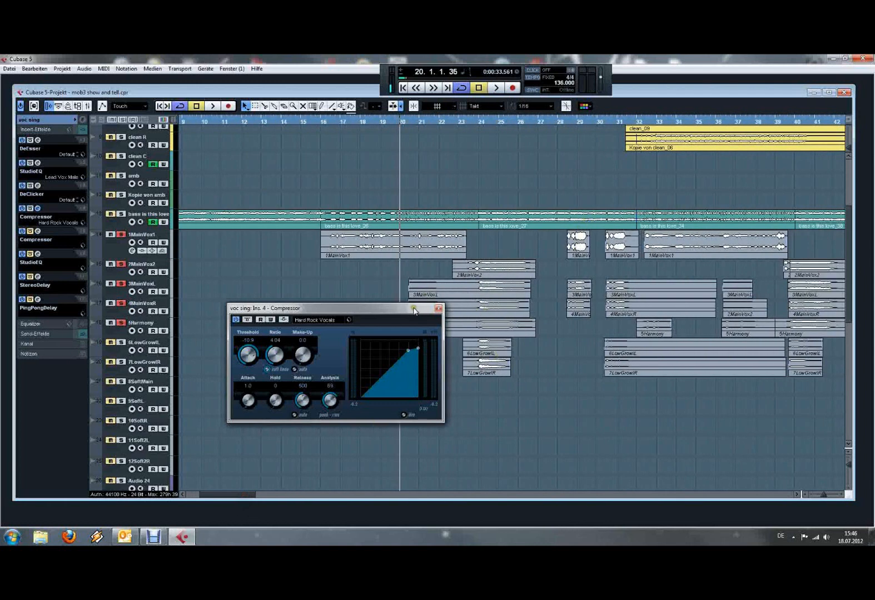
{"action": "left_click_drag", "start_coordinate": [416, 308], "coordinate": [411, 374]}
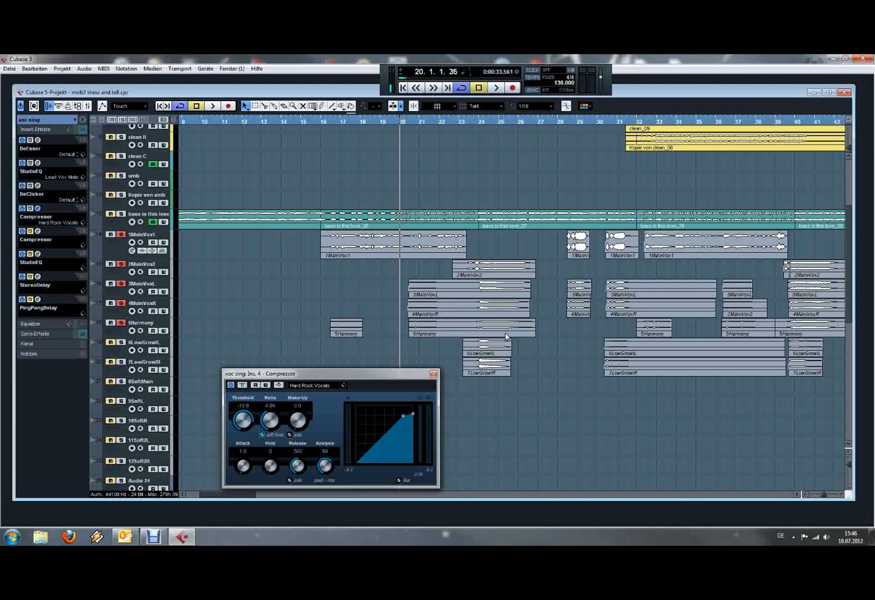
{"action": "key", "text": "space"}
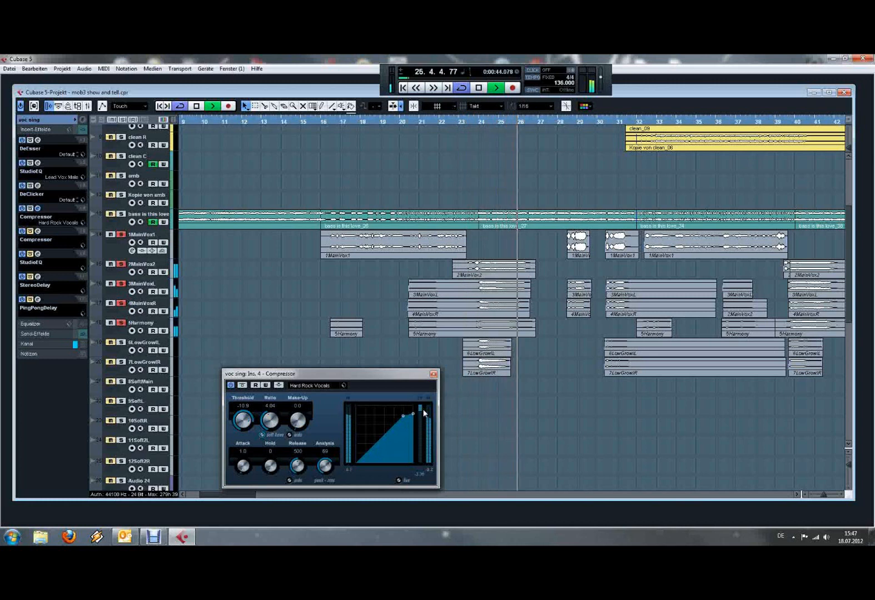
{"action": "key", "text": "space"}
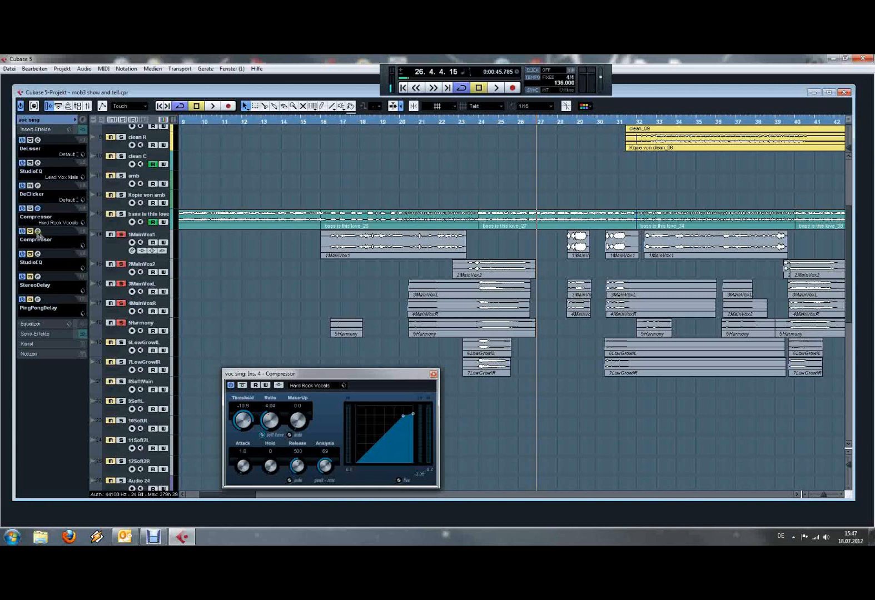
Open the second Compressor in insert 5 beside the first, turn off its bypass, and play from bar 16 to about bar 26
{"action": "left_click", "coordinate": [38, 230]}
{"action": "left_click_drag", "start_coordinate": [499, 377], "coordinate": [505, 379]}
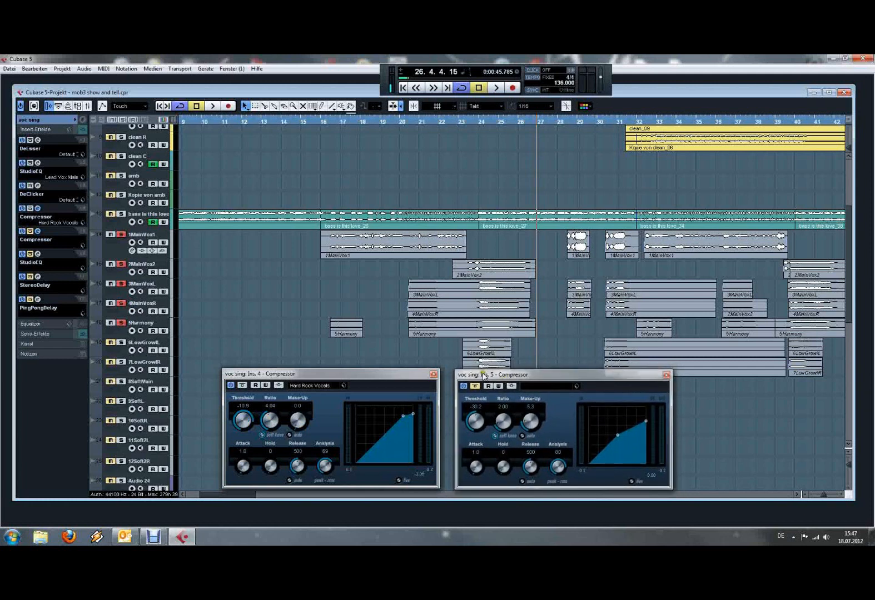
{"action": "left_click", "coordinate": [328, 121]}
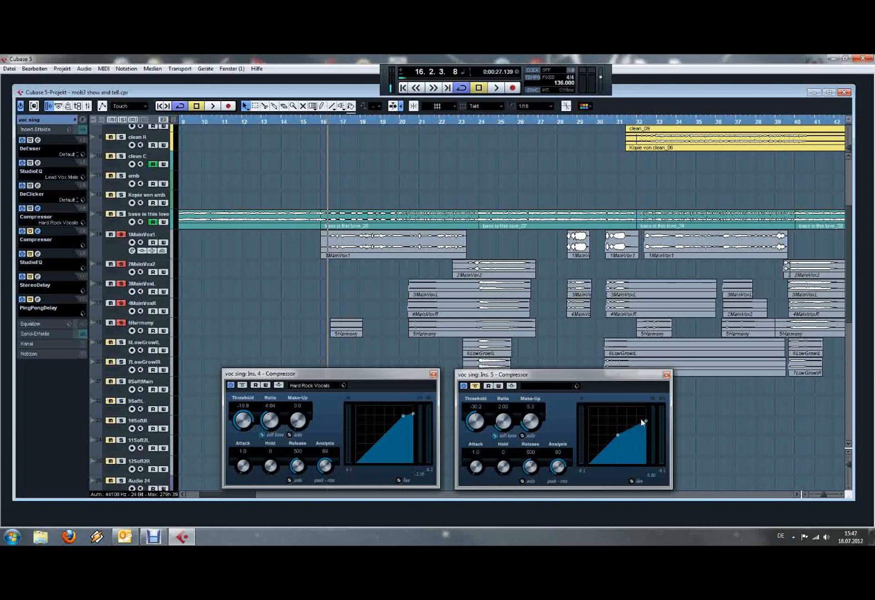
{"action": "left_click", "coordinate": [475, 387]}
{"action": "key", "text": "space"}
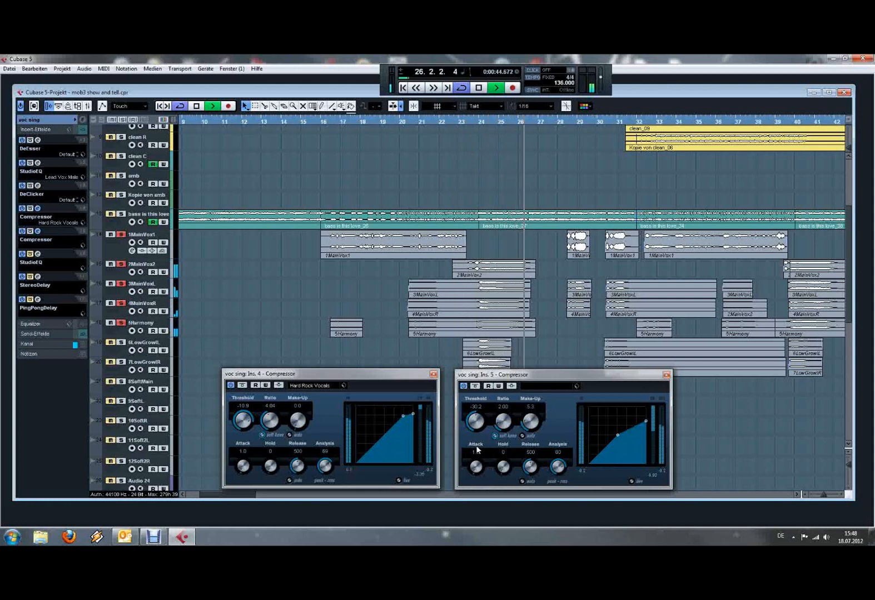
{"action": "key", "text": "space"}
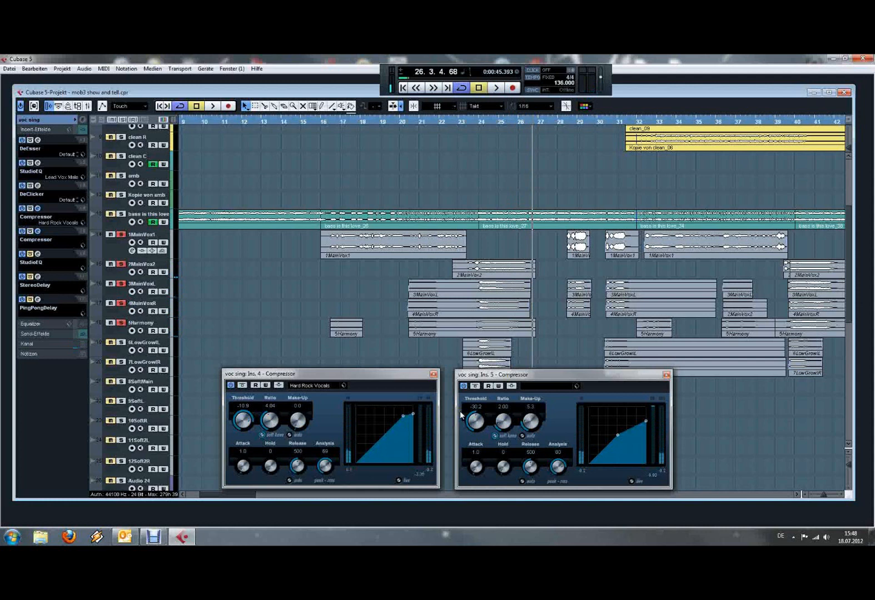
Close both Compressor windows and open the StudioEQ in insert 6 of voc sing
{"action": "left_click", "coordinate": [433, 374]}
{"action": "left_click", "coordinate": [666, 376]}
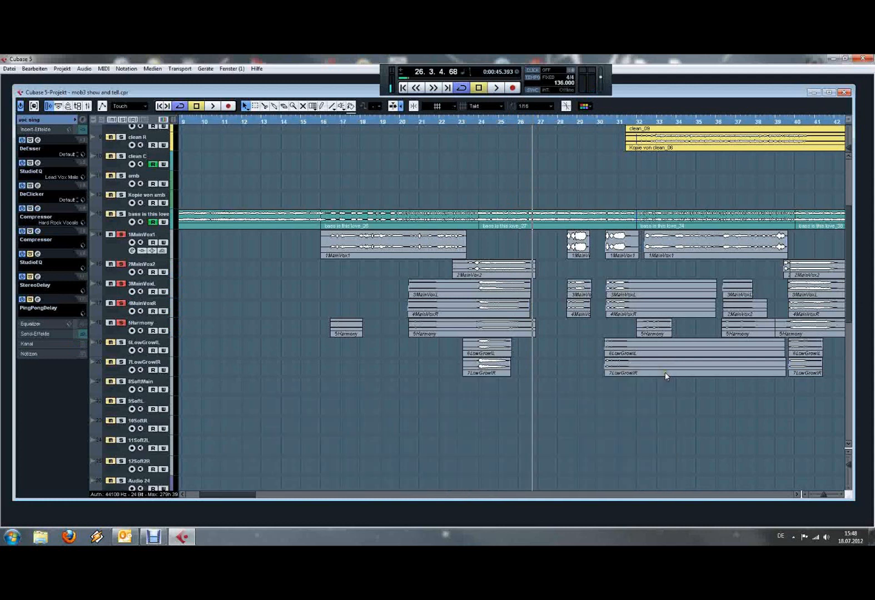
{"action": "left_click", "coordinate": [37, 253]}
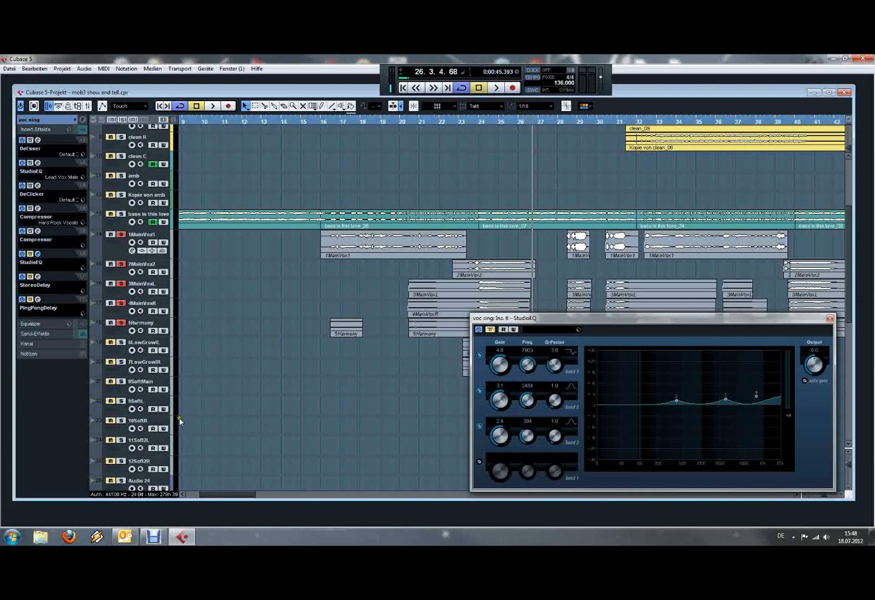
Open the rhythm group's StudioEQ inserts 4 and 3 beside the vocal EQ, with insert 4 in front for comparison
{"action": "scroll", "coordinate": [182, 404], "scroll_direction": "down", "scroll_amount": 8}
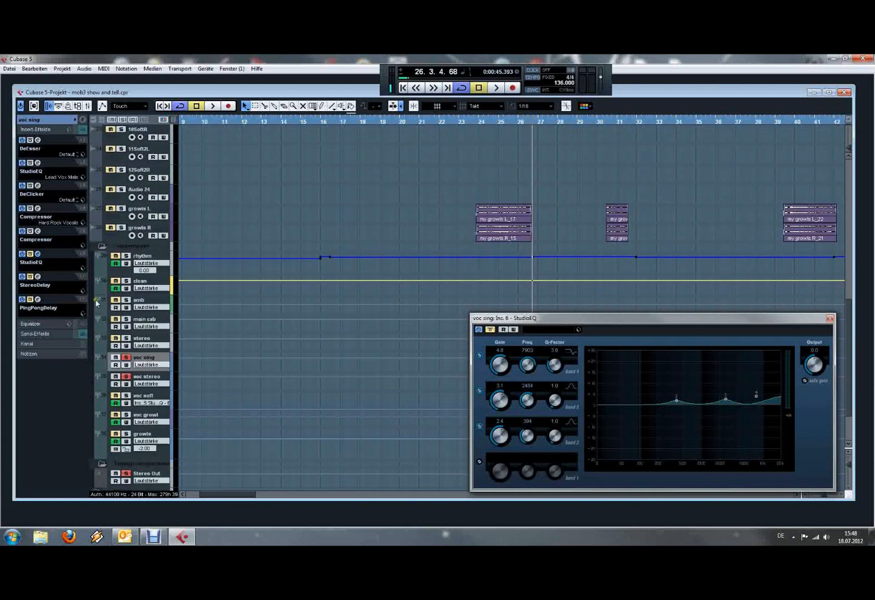
{"action": "left_click", "coordinate": [103, 267]}
{"action": "left_click", "coordinate": [39, 209]}
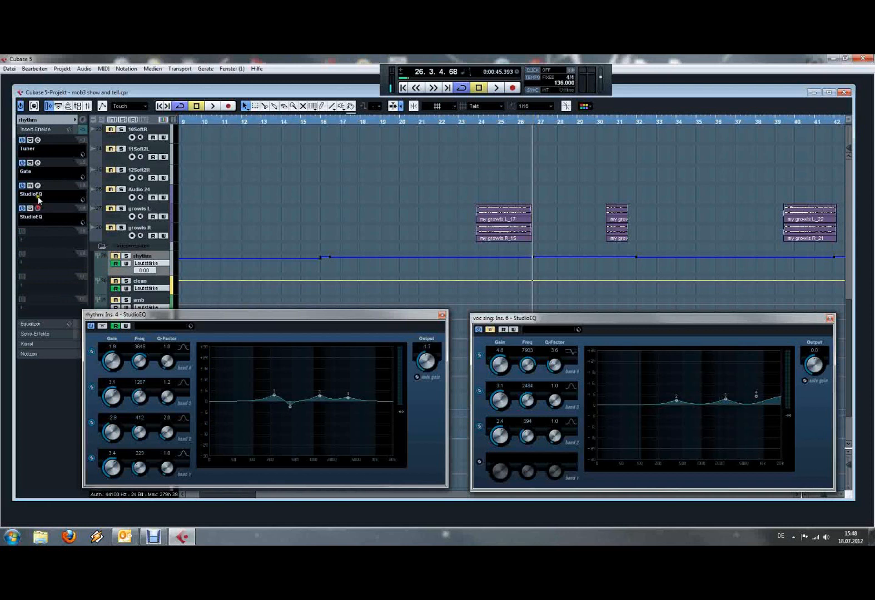
{"action": "left_click_drag", "start_coordinate": [338, 327], "coordinate": [349, 294]}
{"action": "left_click", "coordinate": [378, 463]}
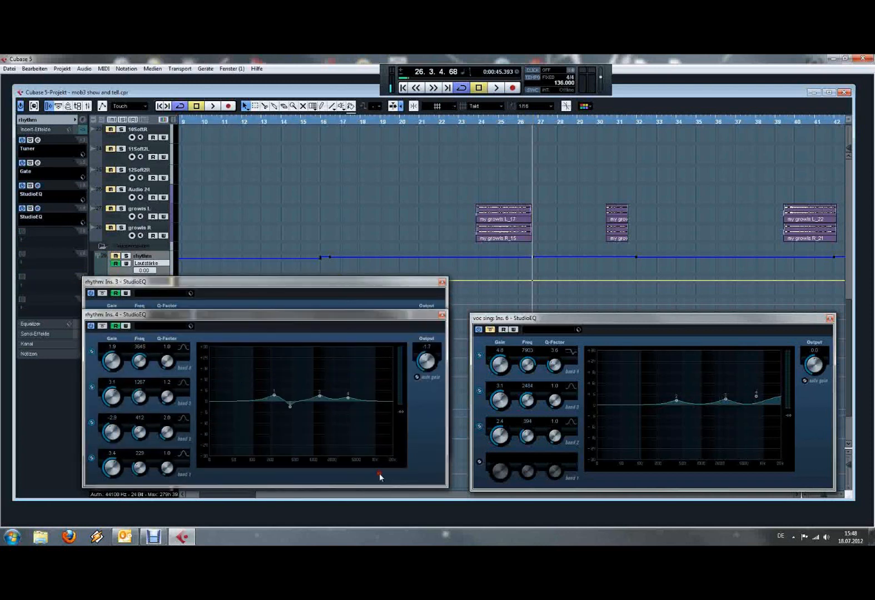
Return to the vocal tracks, set the playback position to bar 16, and bring the rhythm group's insert 3 StudioEQ to the front
{"action": "scroll", "coordinate": [338, 253], "scroll_direction": "up", "scroll_amount": 5}
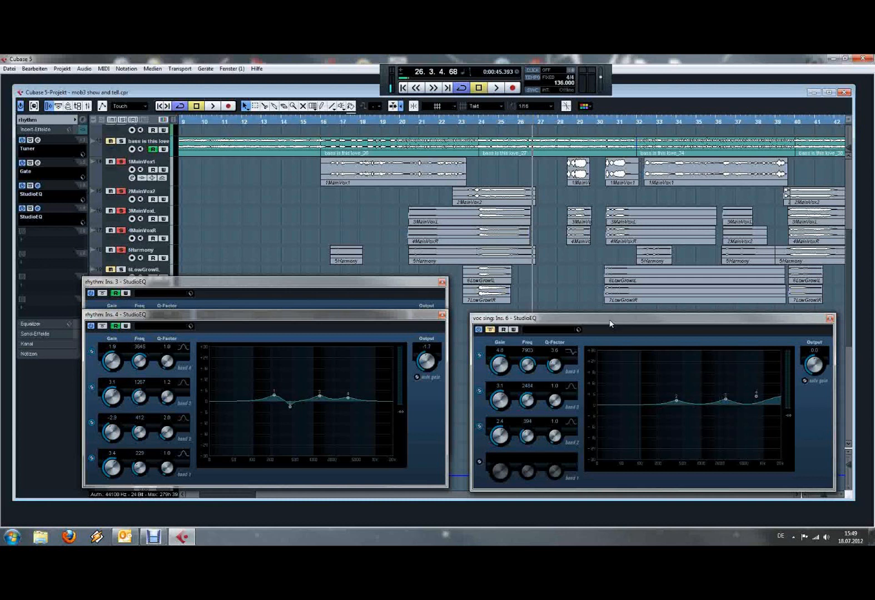
{"action": "left_click", "coordinate": [328, 122]}
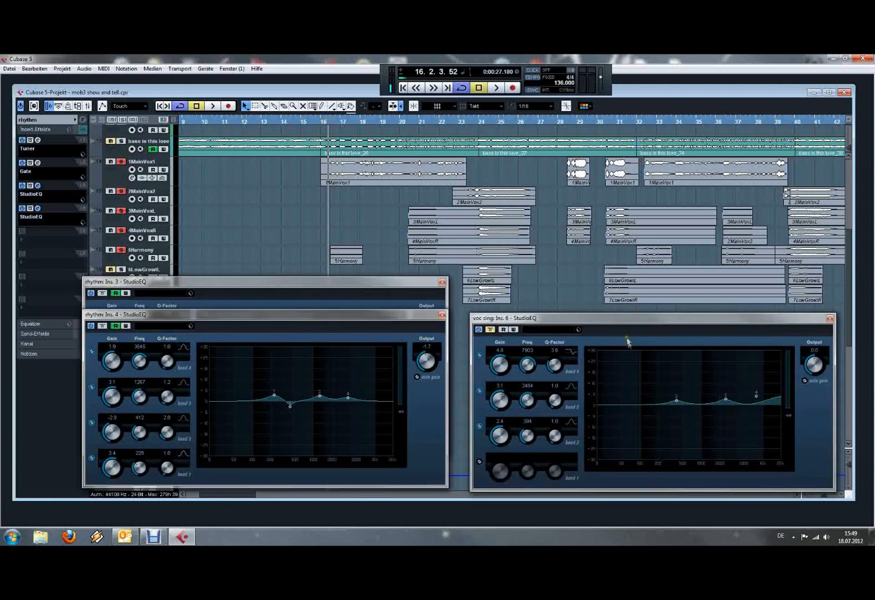
{"action": "left_click_drag", "start_coordinate": [625, 319], "coordinate": [627, 317]}
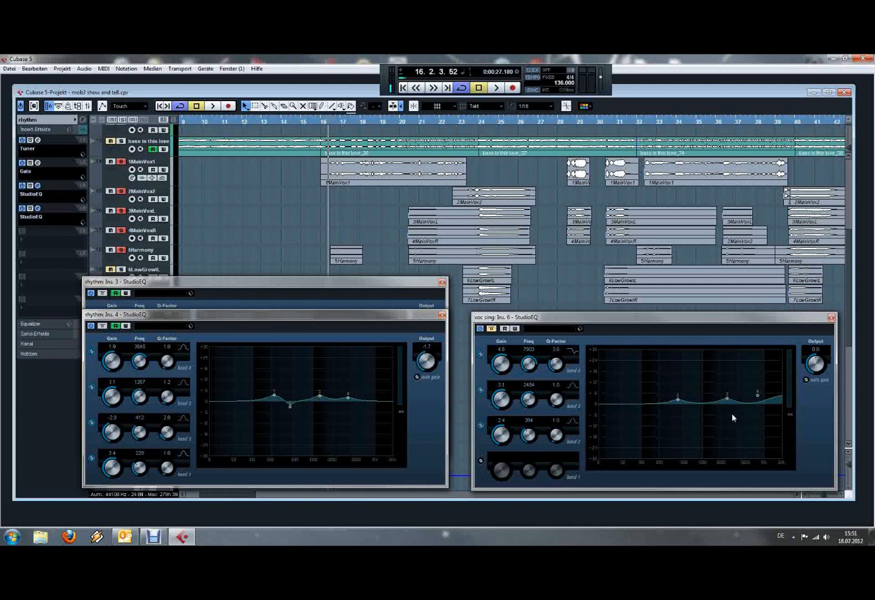
{"action": "left_click", "coordinate": [392, 286]}
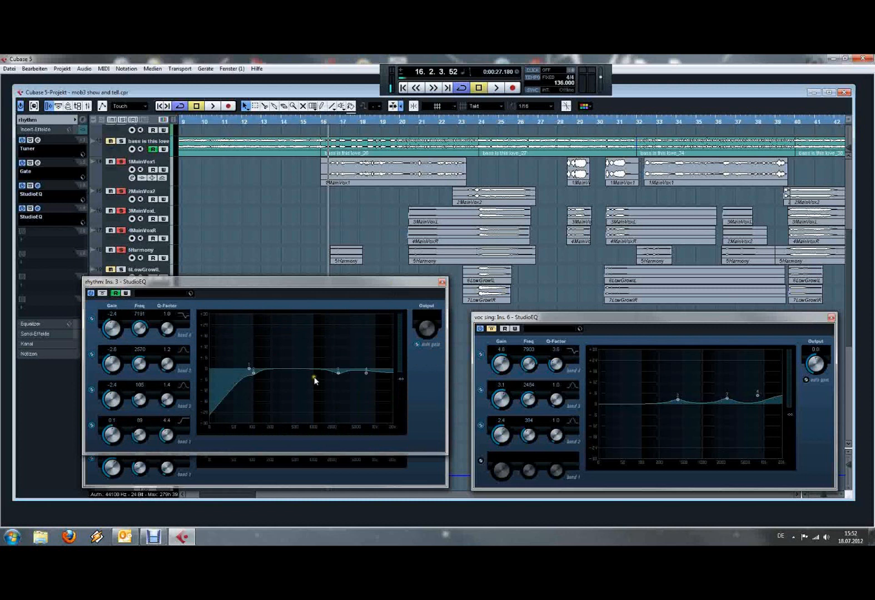
Close the rhythm group's insert 3 StudioEQ, line up the vocal EQ with the insert 4 EQ for comparison, and close insert 4
{"action": "left_click", "coordinate": [442, 283]}
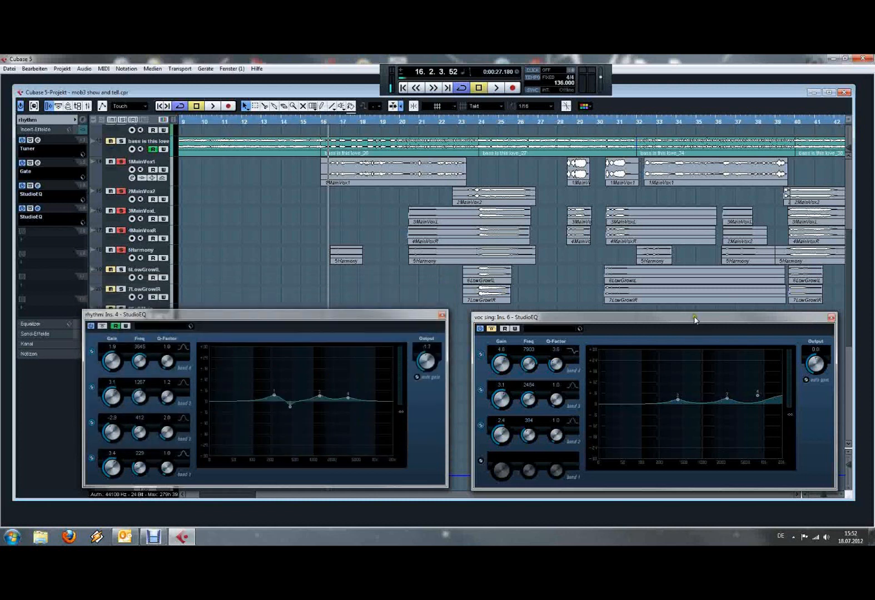
{"action": "left_click_drag", "start_coordinate": [696, 317], "coordinate": [697, 314]}
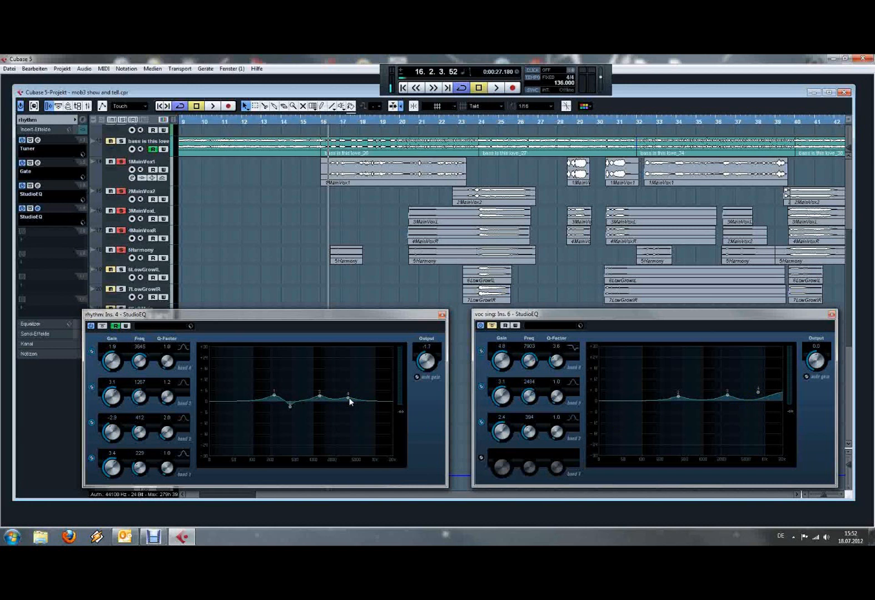
{"action": "left_click", "coordinate": [442, 314]}
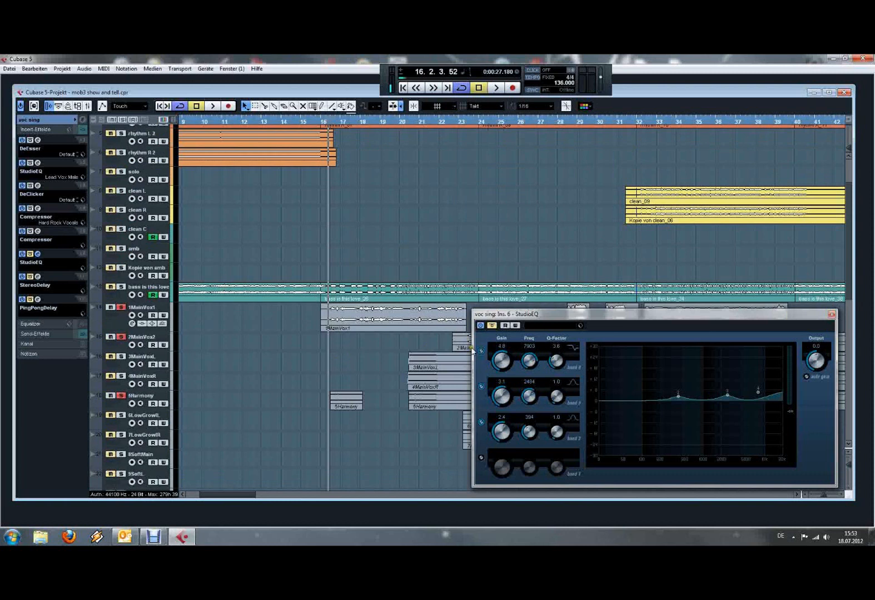
Play from bar 16 to about bar 23, turning off the bypass of voc sing's insert 6 StudioEQ, return to bar 16 and close the EQ
{"action": "key", "text": "space"}
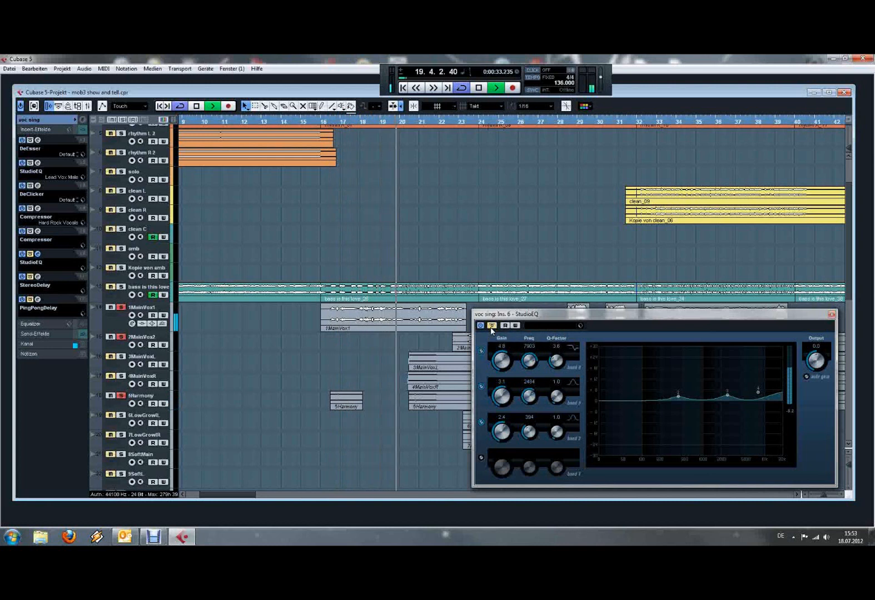
{"action": "left_click", "coordinate": [491, 326]}
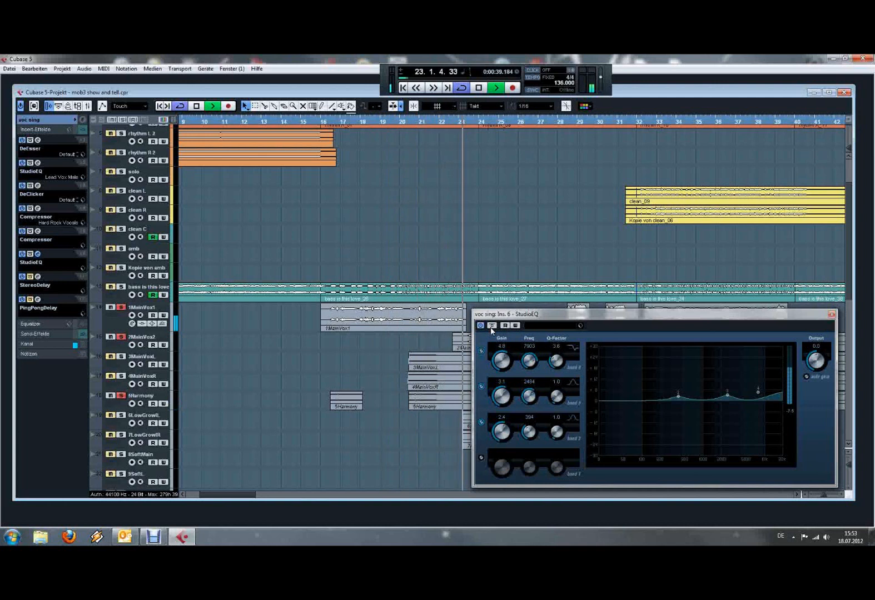
{"action": "key", "text": "space"}
{"action": "left_click", "coordinate": [327, 123]}
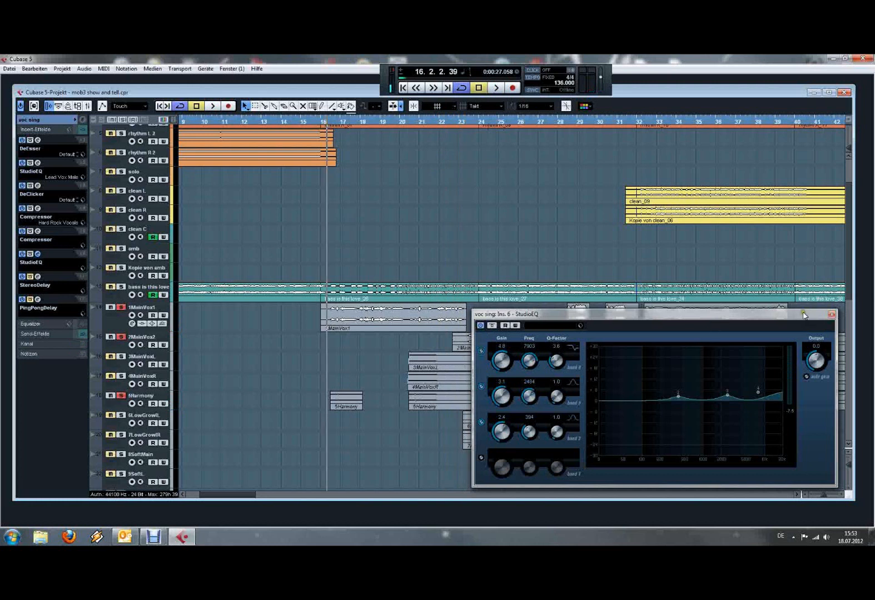
{"action": "left_click", "coordinate": [831, 314]}
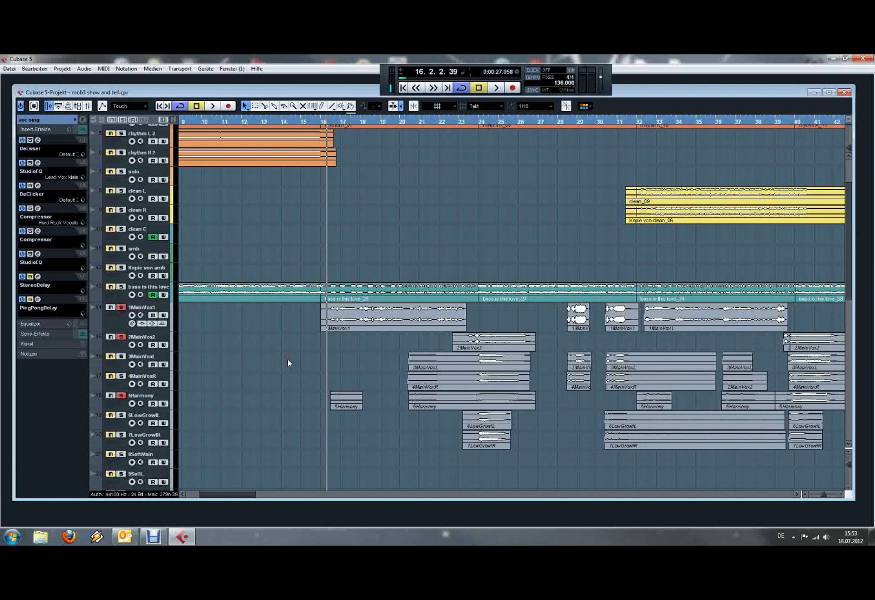
Turn off solo on the vocal tracks and start playing the full mix from bar 16
{"action": "scroll", "coordinate": [287, 359], "scroll_direction": "down", "scroll_amount": 6}
{"action": "left_click", "coordinate": [126, 357]}
{"action": "scroll", "coordinate": [127, 360], "scroll_direction": "down", "scroll_amount": 2}
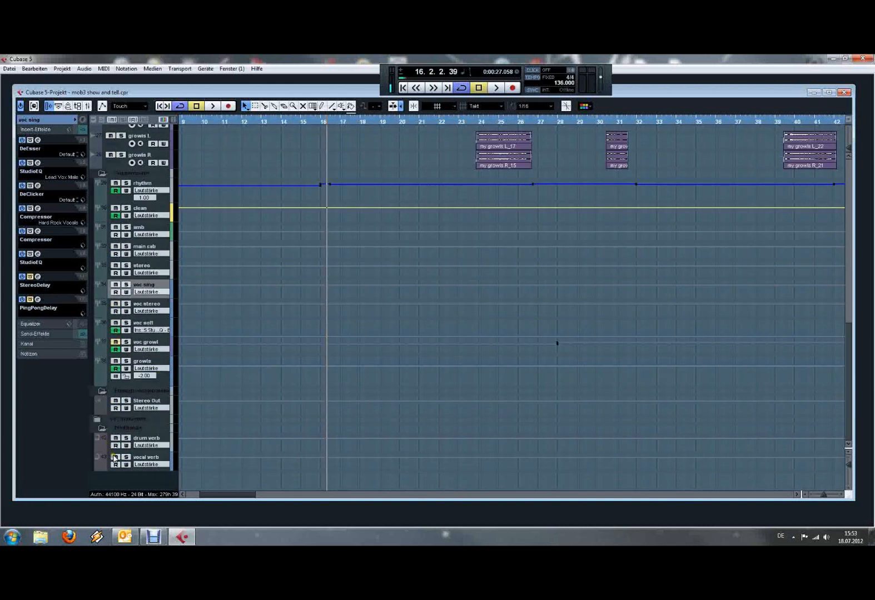
{"action": "scroll", "coordinate": [262, 414], "scroll_direction": "up", "scroll_amount": 10}
{"action": "key", "text": "space"}
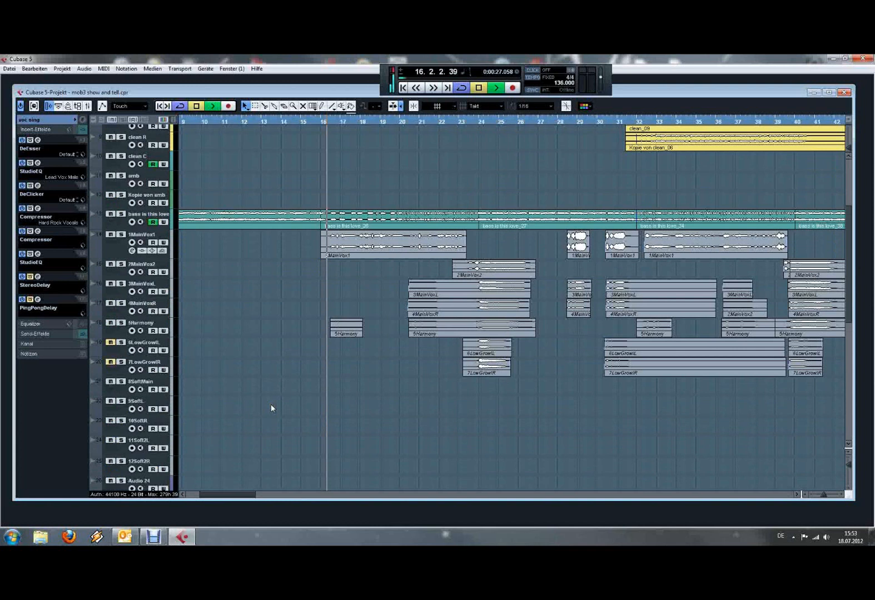